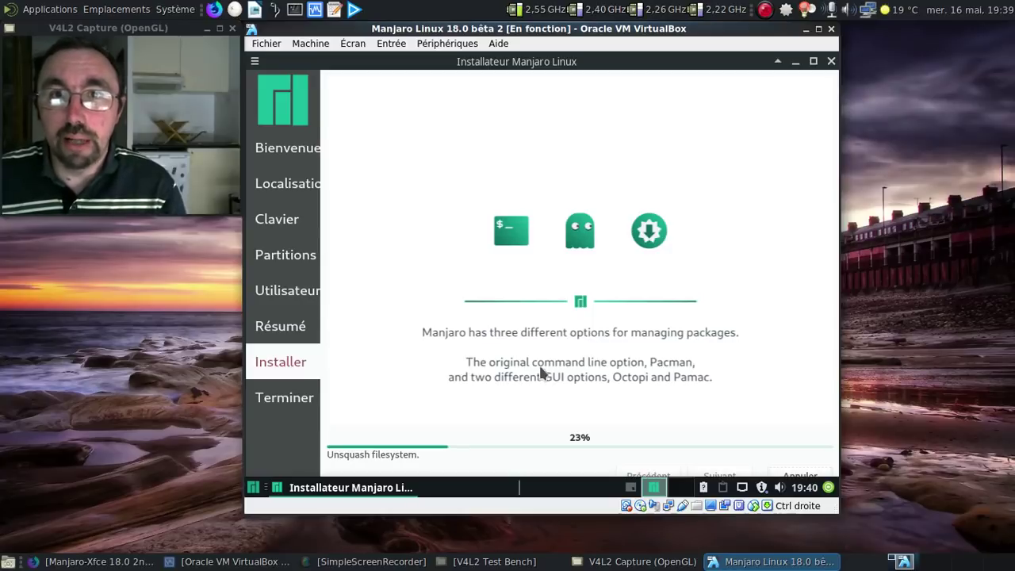
- Tick 'Redémarrer maintenant' on Calamares' Terminer page and finish to reboot the VM
click(766, 11)
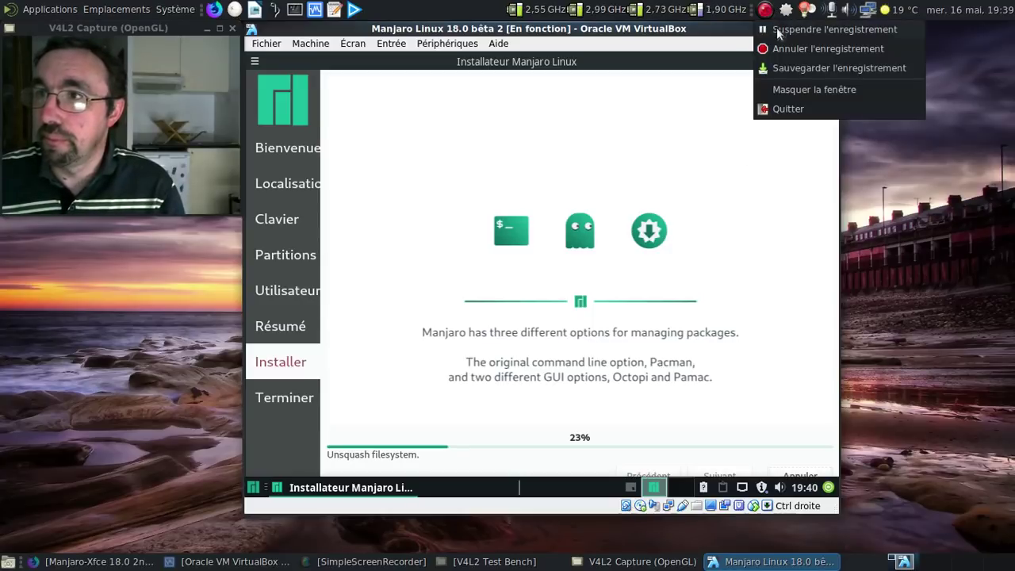
click(804, 68)
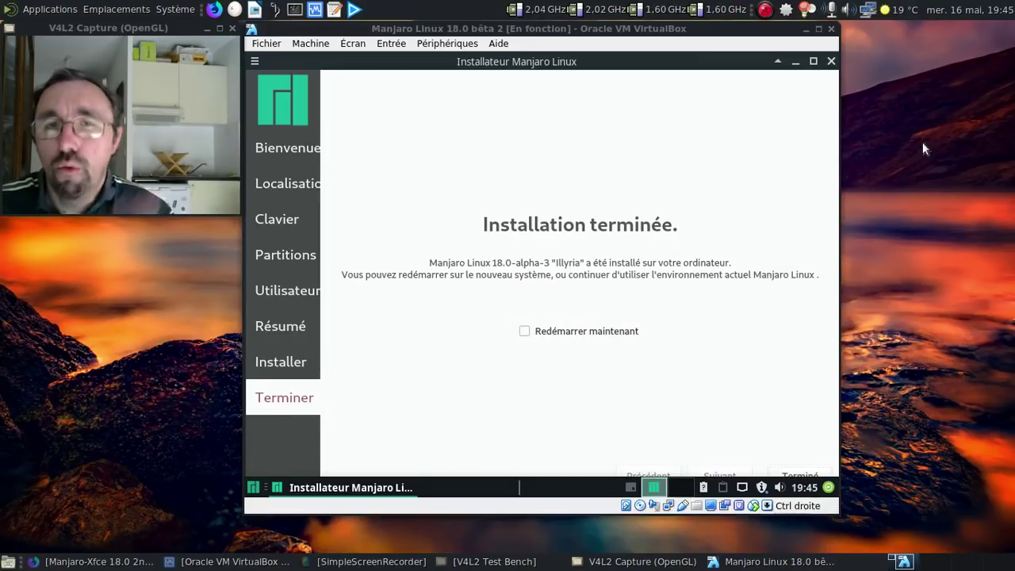
click(525, 330)
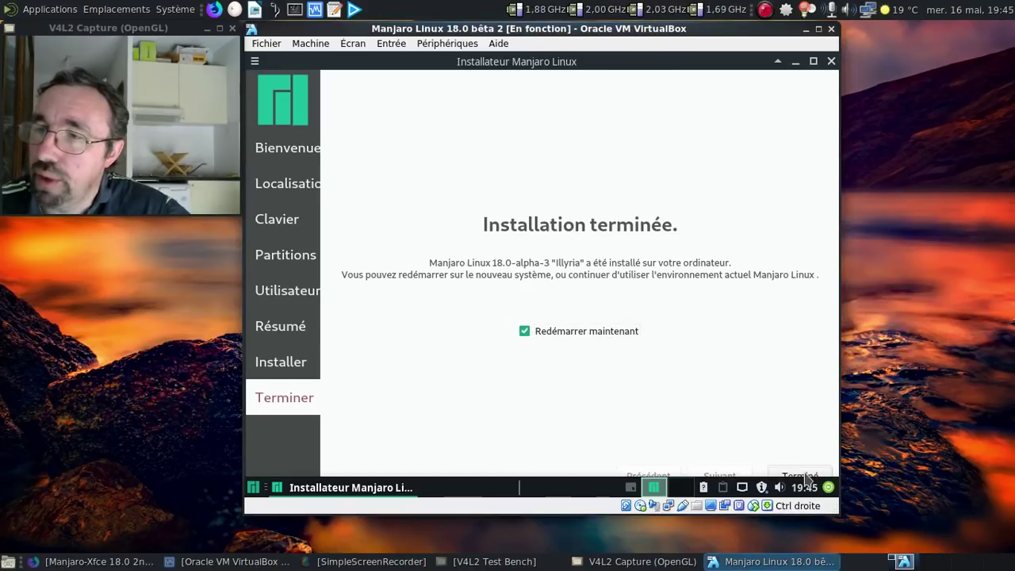
click(800, 475)
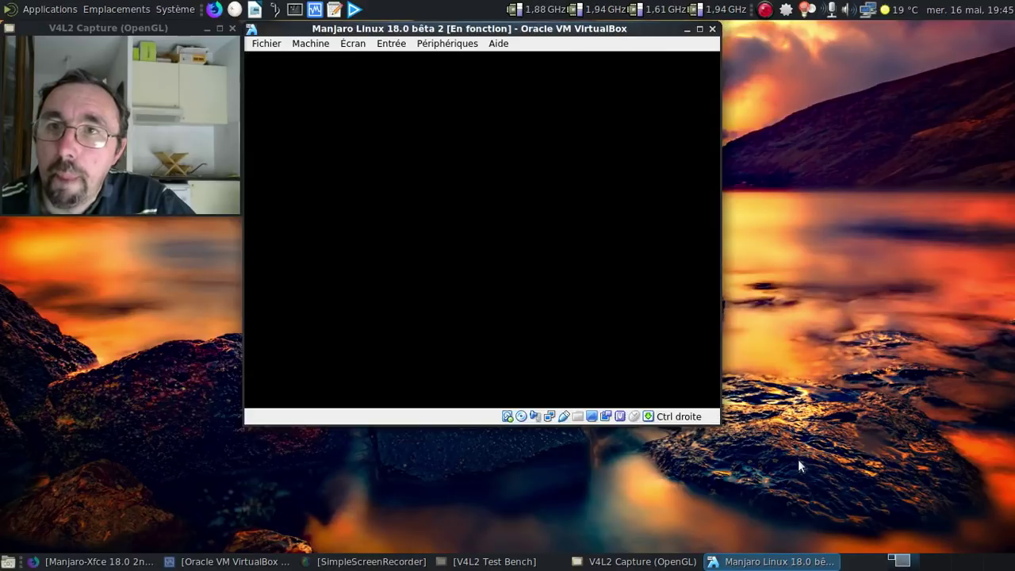
- Boot Manjaro from the GRUB menu, log in with the account password, and close Manjaro Hello
key(Return)
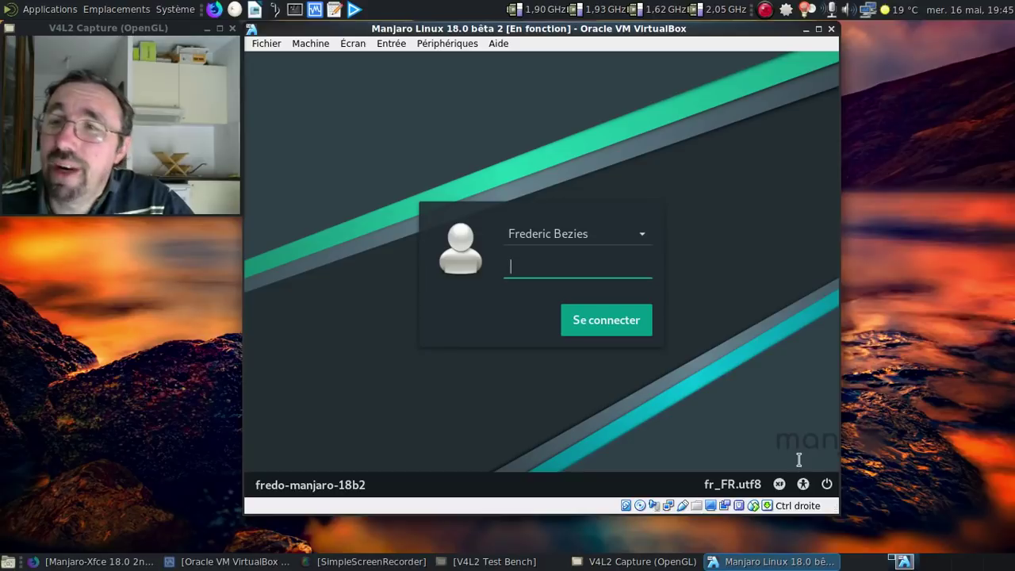
text(********)
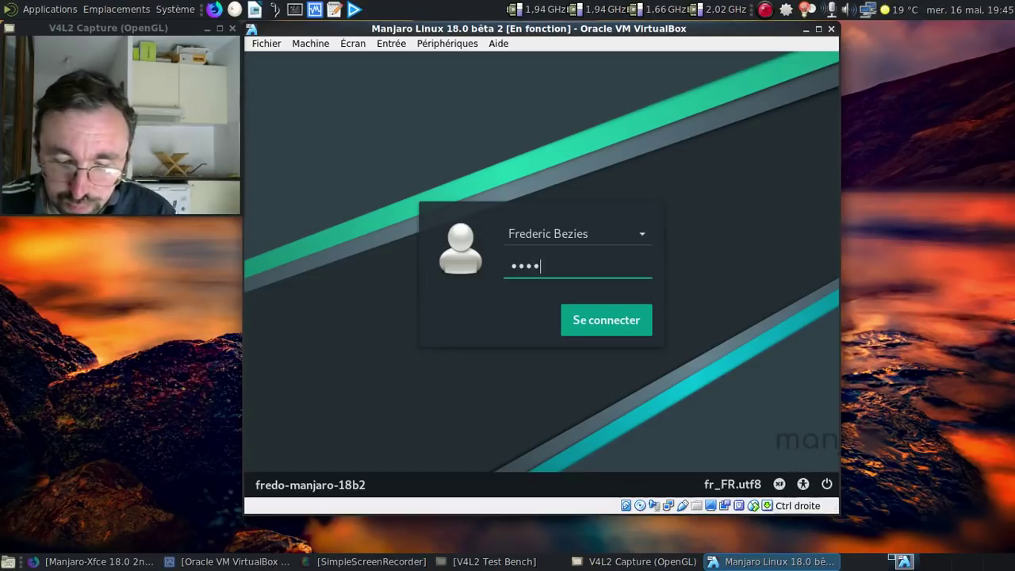
key(Return)
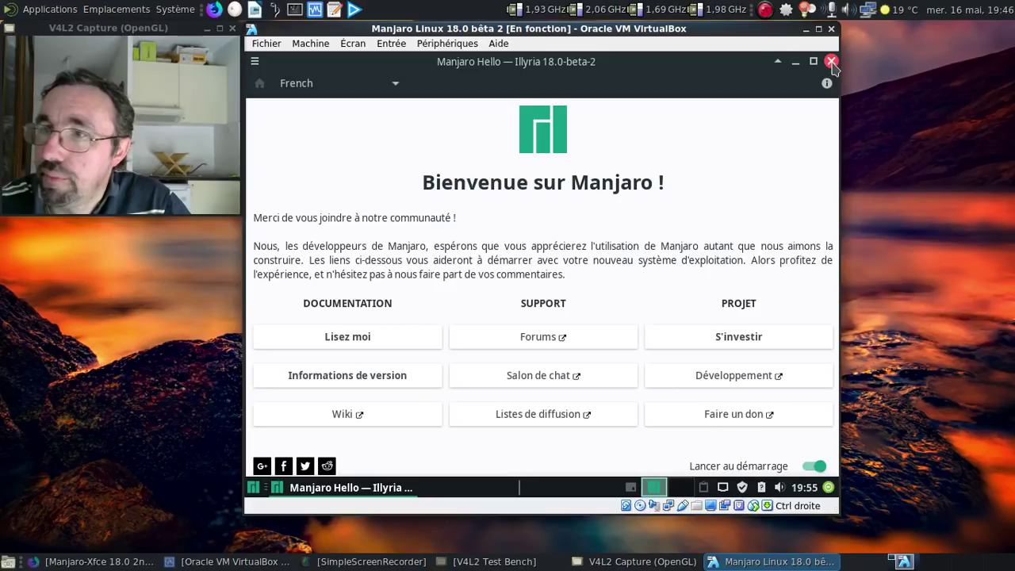
click(831, 61)
- Search 'manja' in the applications menu and launch Manjaro Settings Manager
click(255, 485)
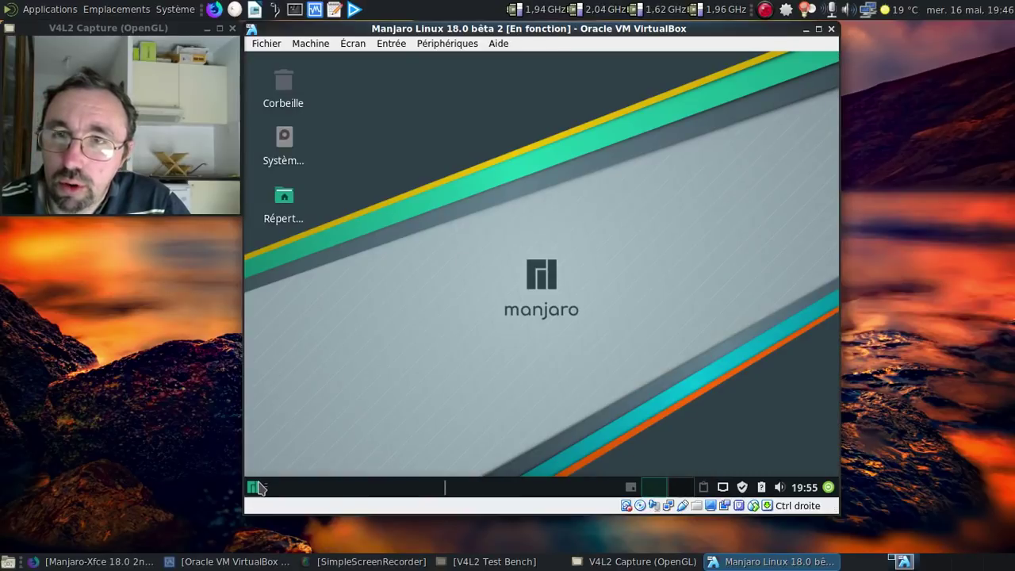
text(manjar)
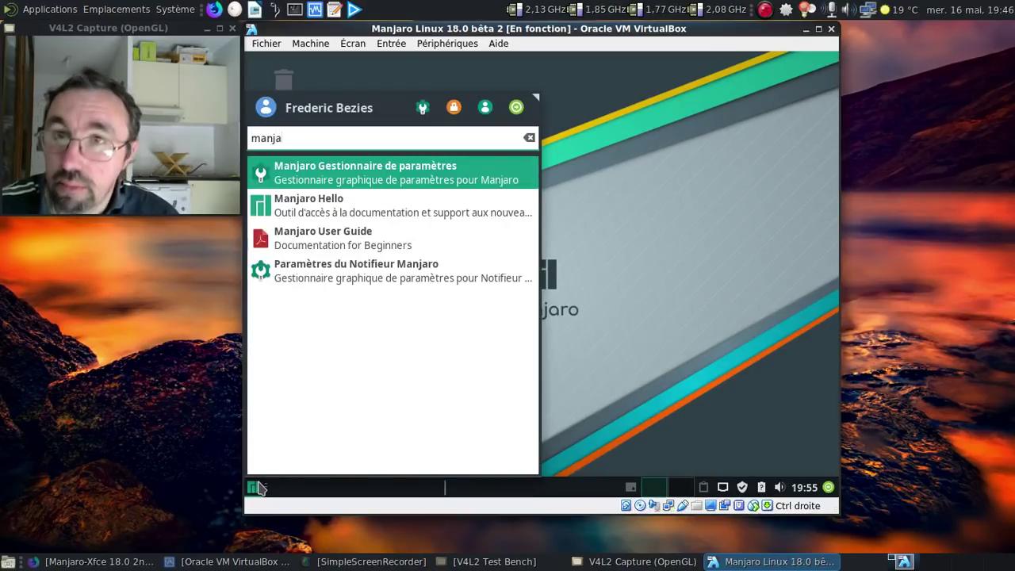
click(344, 187)
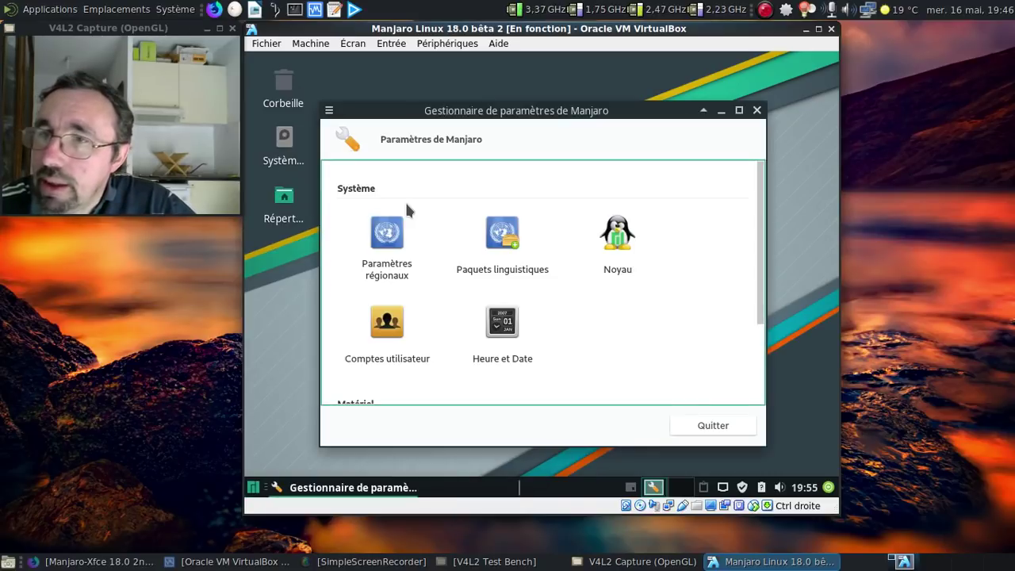
- Attempt a language-pack install, dismiss the outdated-system warning, and open the package manager from the tray
click(527, 231)
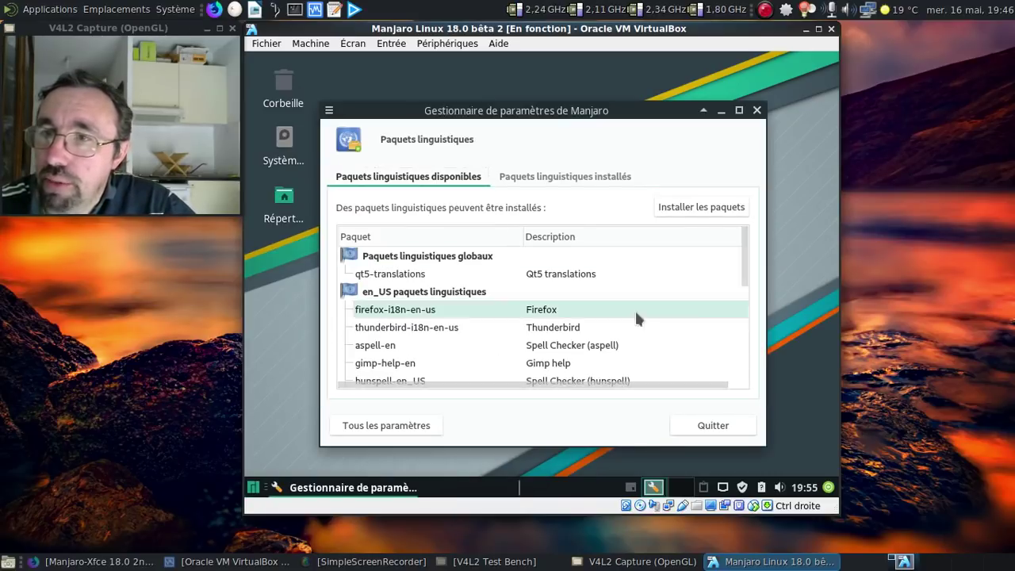
click(667, 215)
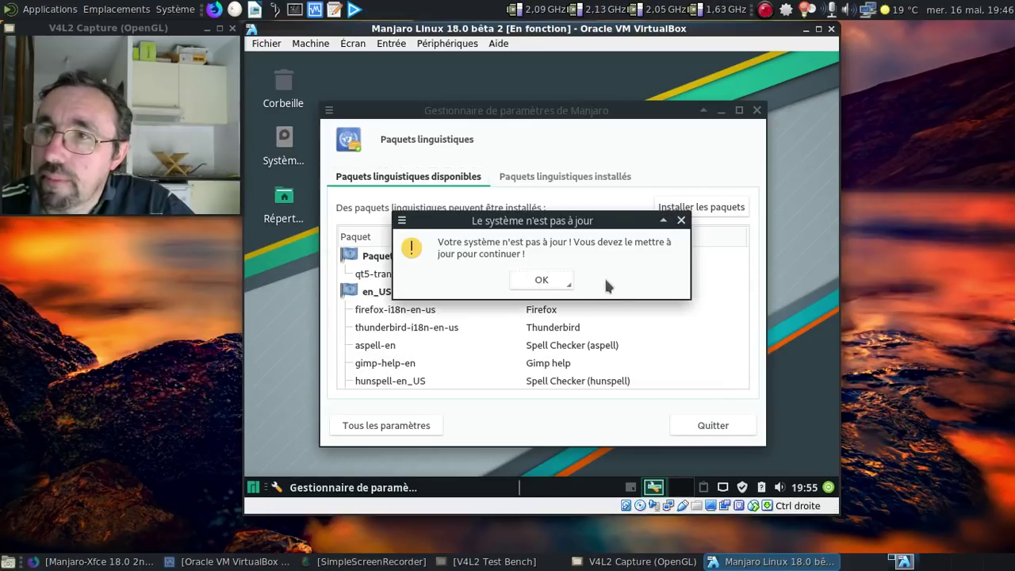
click(550, 285)
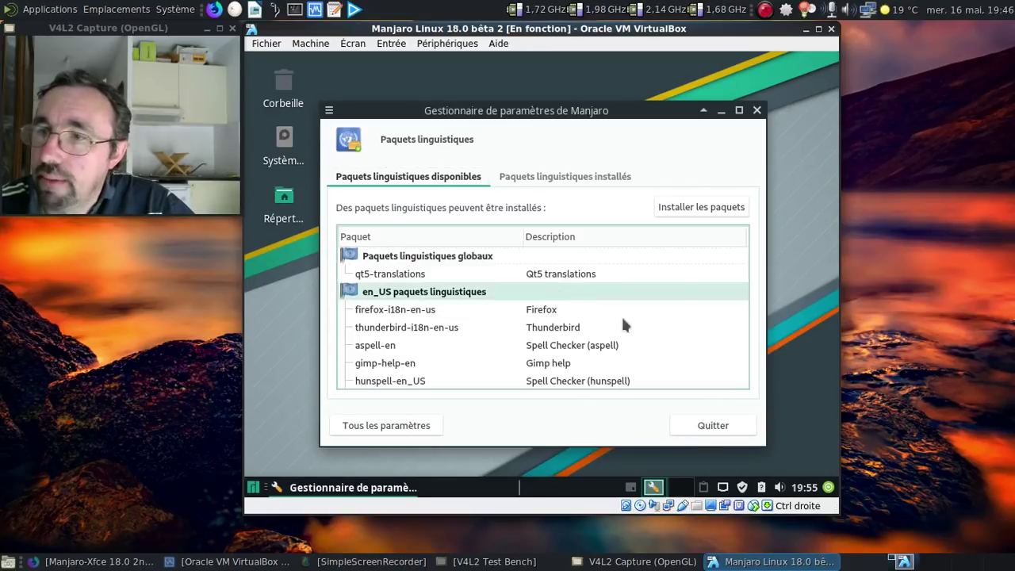
right_click(742, 487)
click(690, 446)
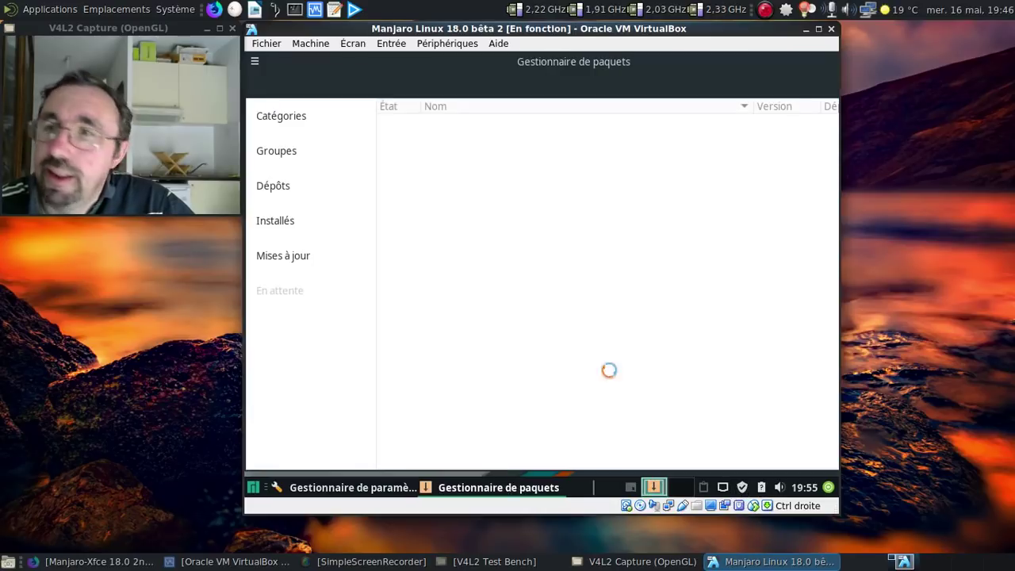
- Refresh Pamac's package databases, authorising with the administrator password
double_click(784, 76)
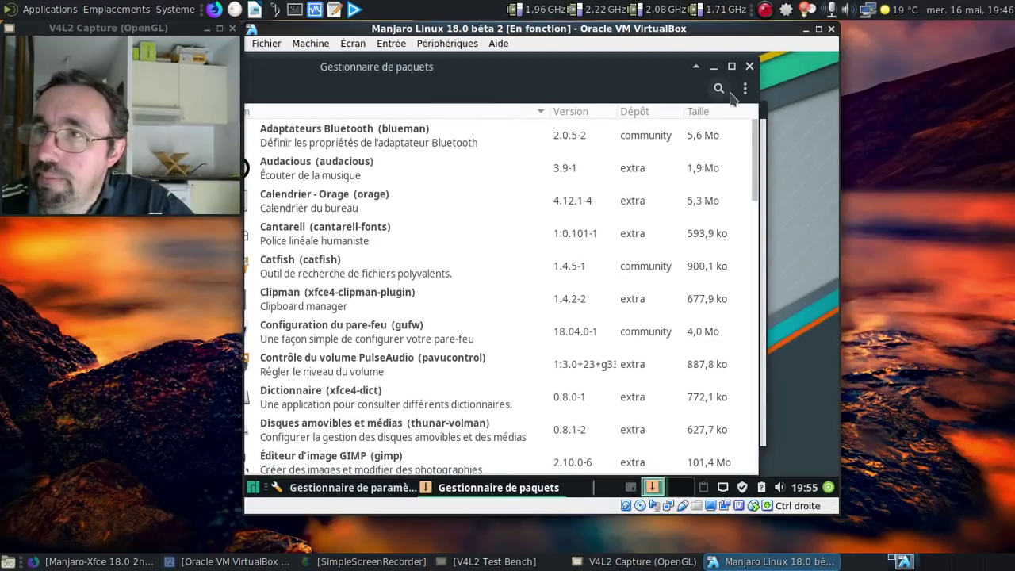
click(743, 89)
click(717, 127)
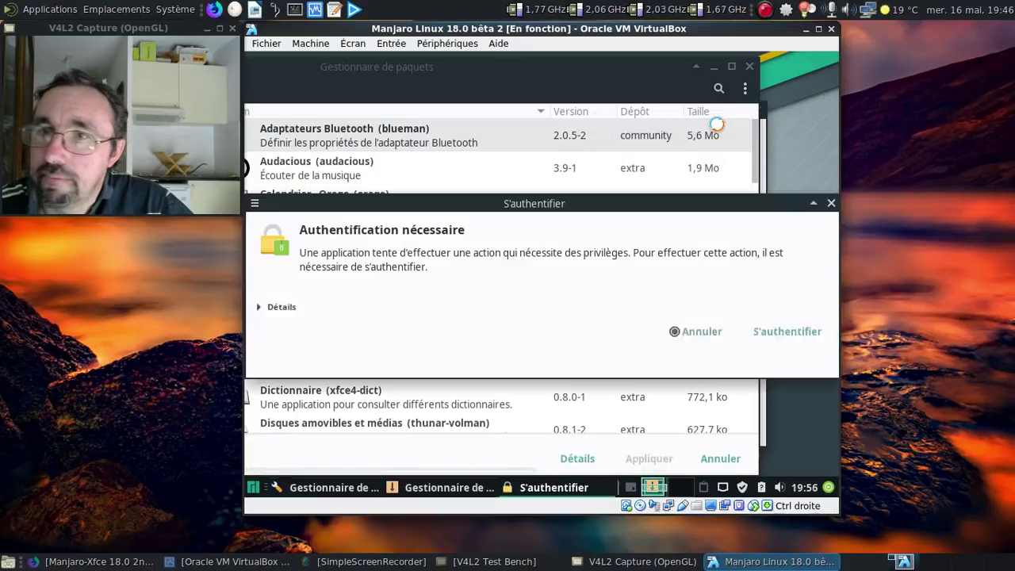
text(•••••••)
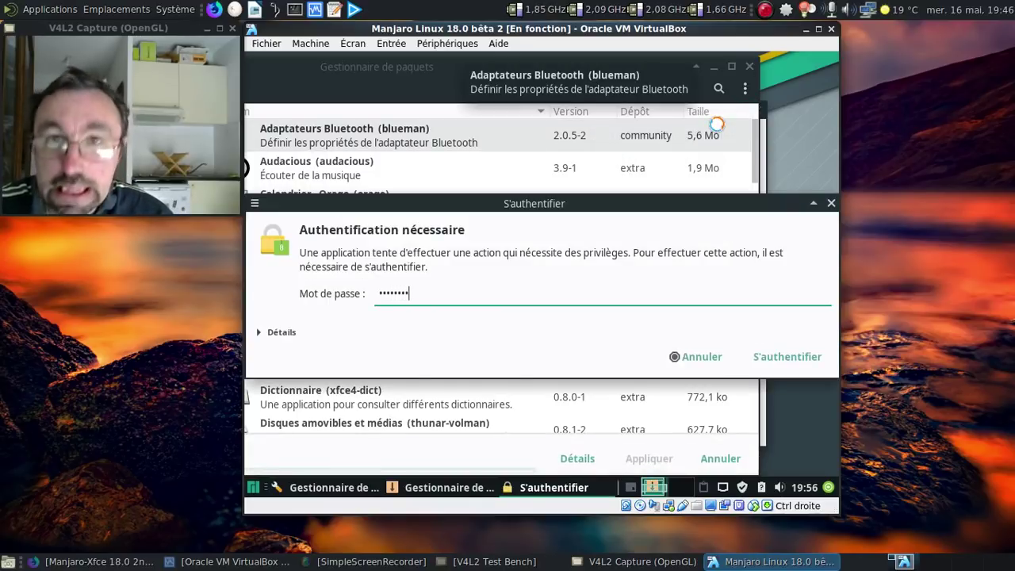
key(Return)
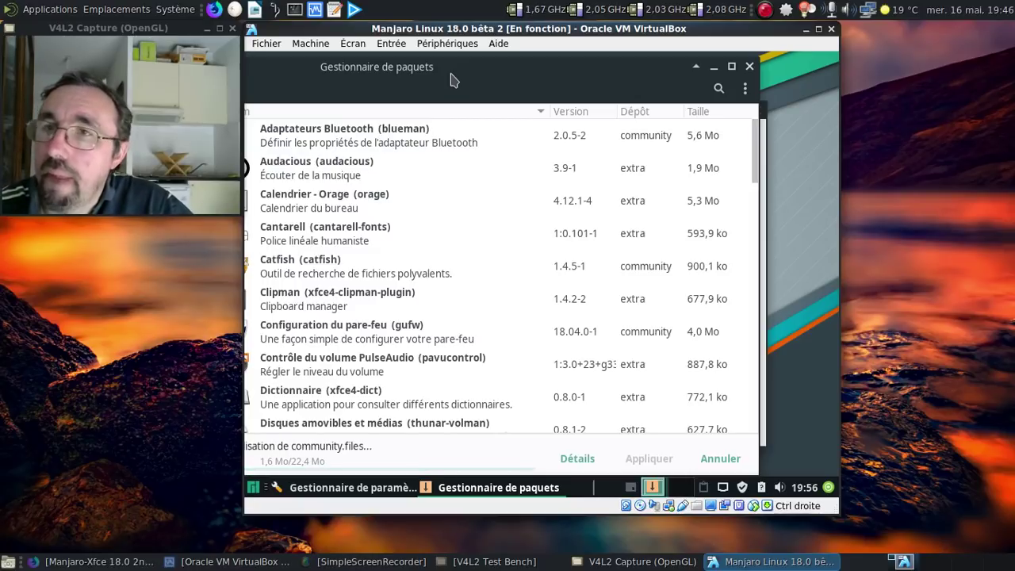
drag(446, 79, 528, 75)
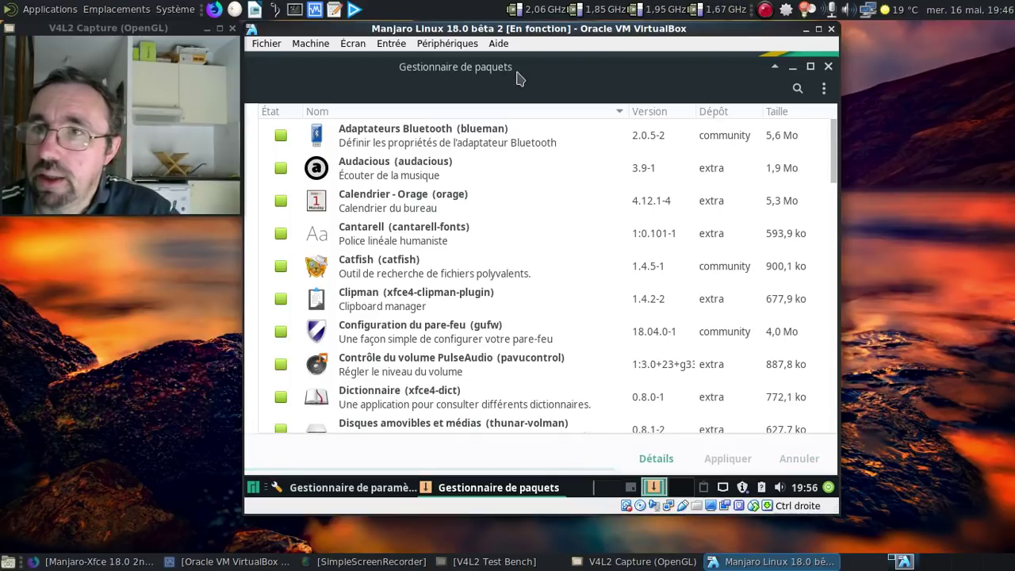
- Apply the pending manjaro-xfce-gtk3-settings update and dismiss the language packages notification
click(296, 256)
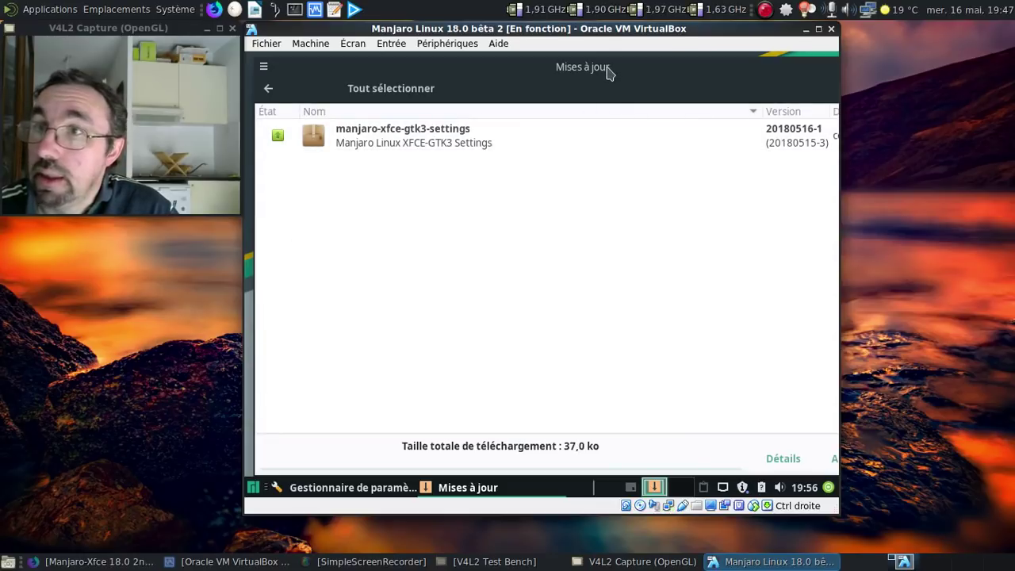
drag(608, 69, 449, 70)
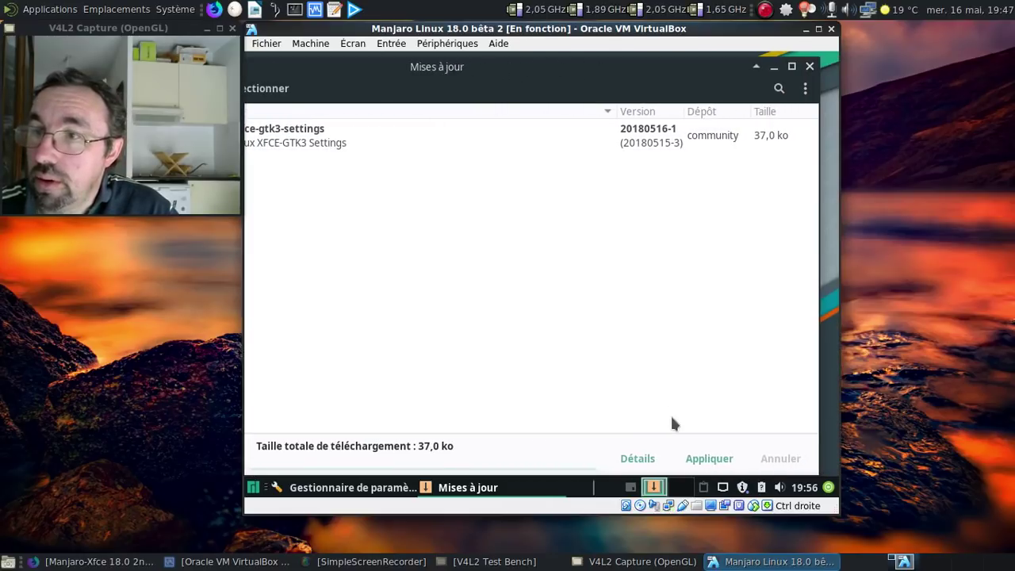
click(708, 459)
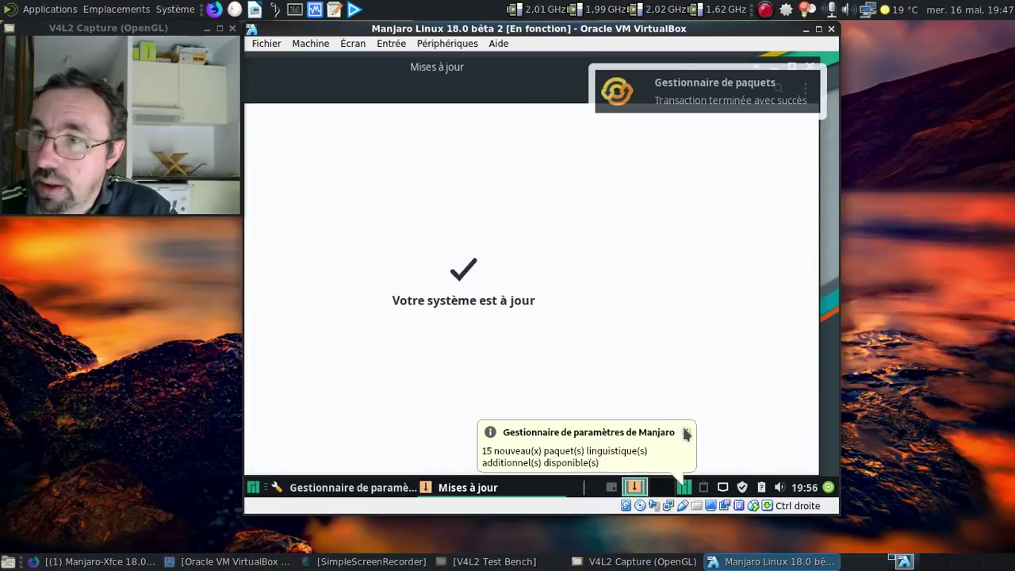
click(685, 432)
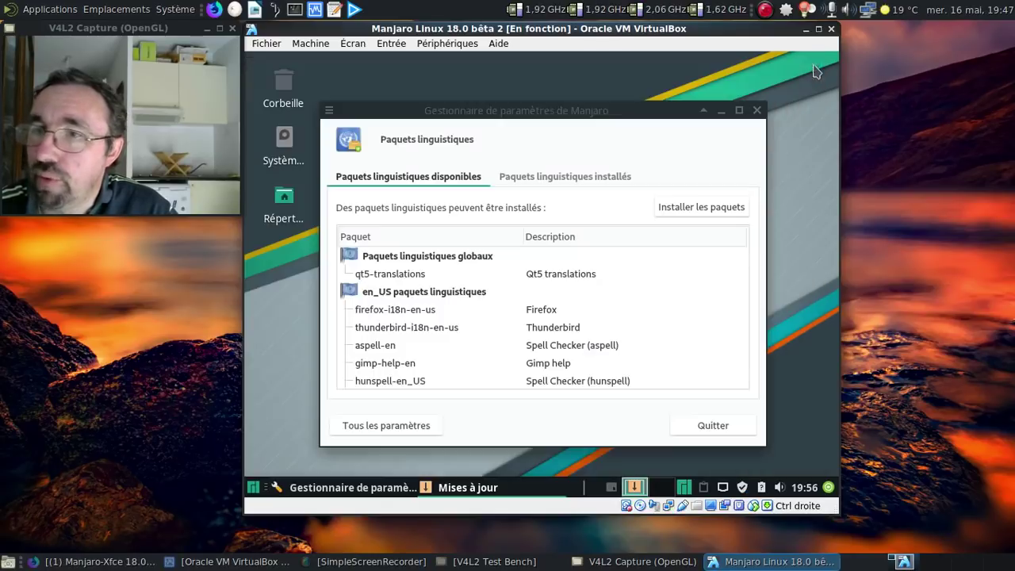
- Install the missing language packages, including French GIMP help and aspell-fr, authorising with the password
click(670, 207)
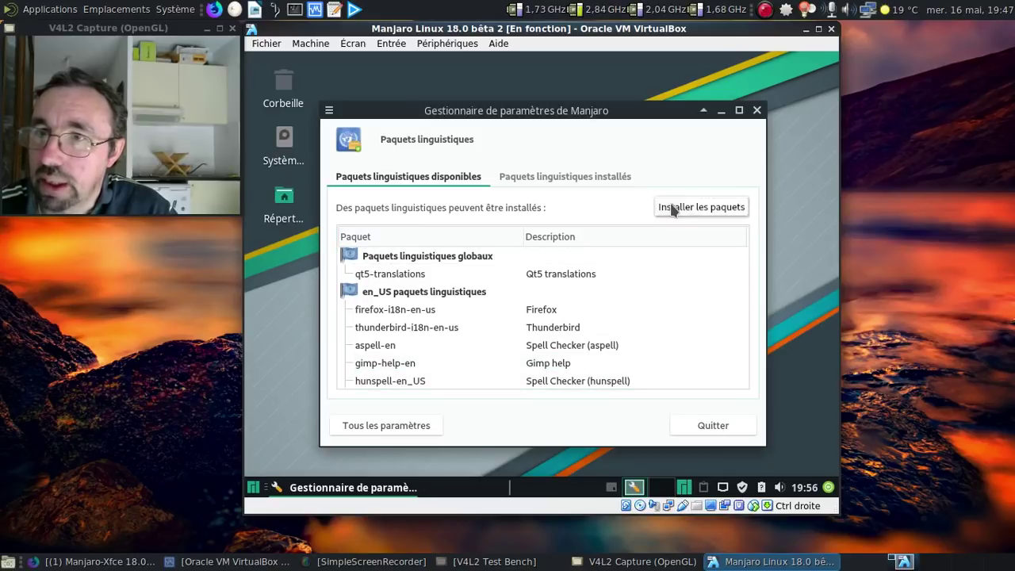
click(587, 287)
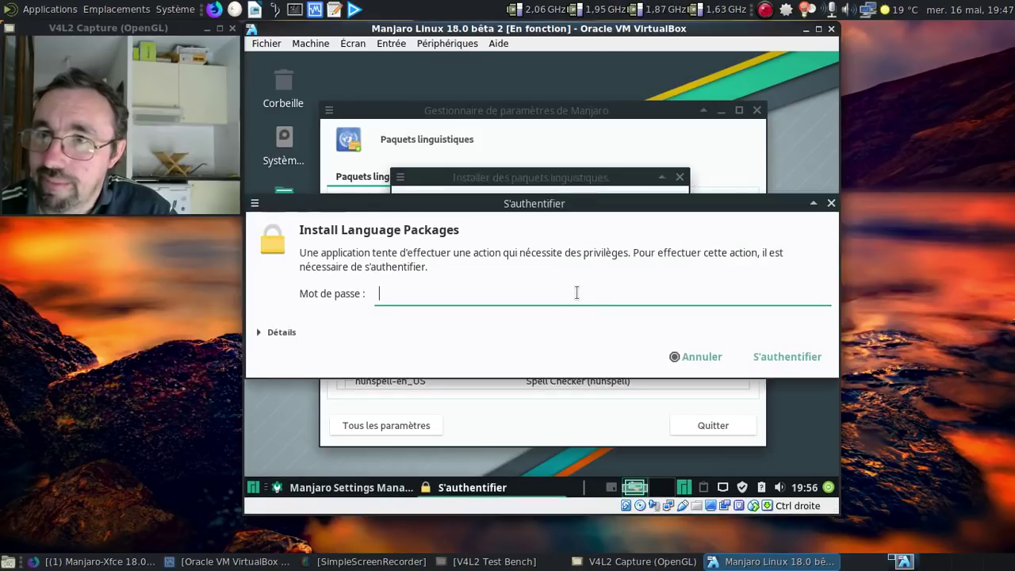
text(••••)
key(Return)
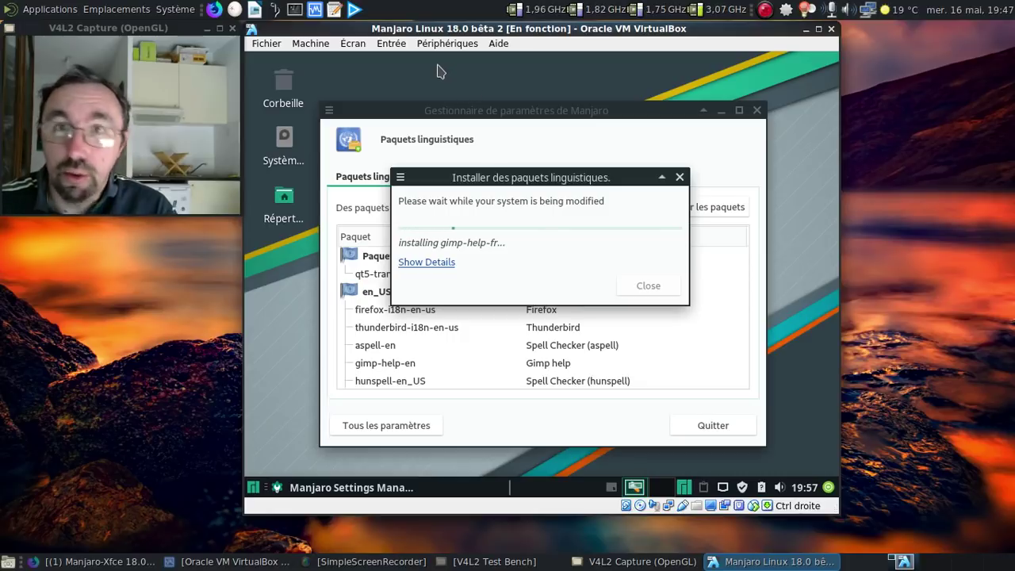
right_click(333, 83)
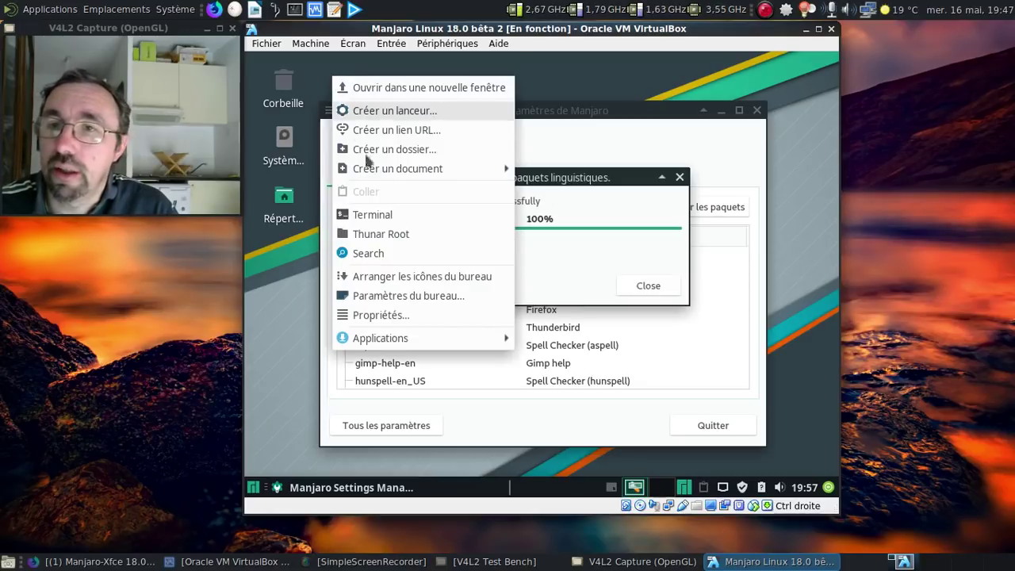
- In Desktop settings, try the light grey, Manjaro mascot, green logo and grey gradient wallpapers
click(403, 296)
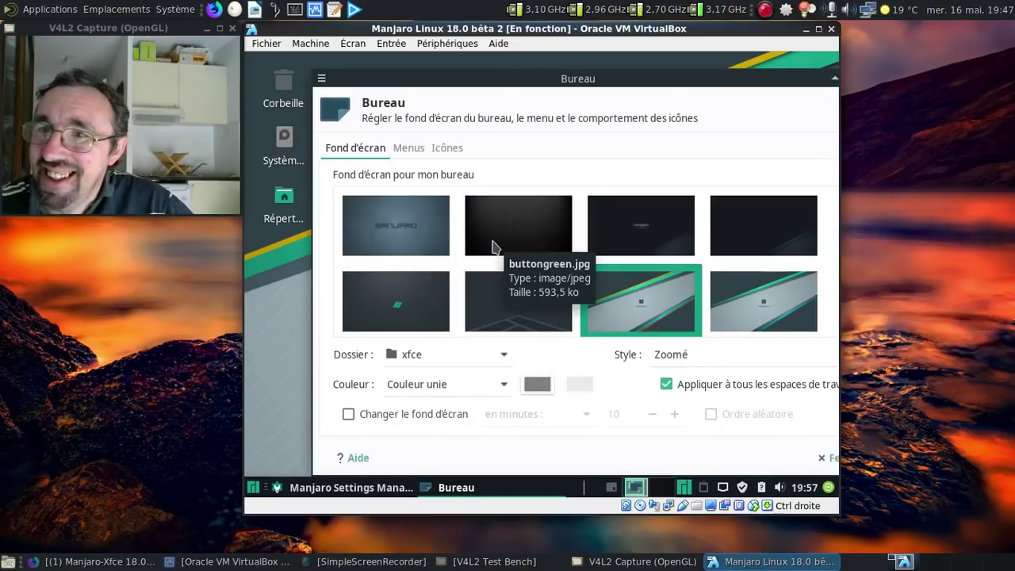
scroll(712, 238, down, 1)
scroll(712, 238, down, 5)
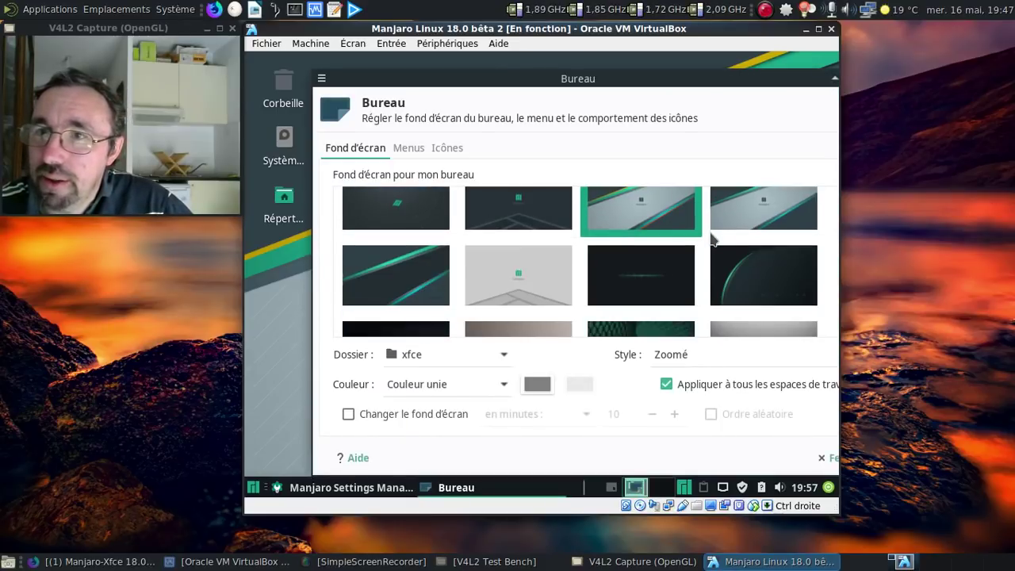
click(546, 226)
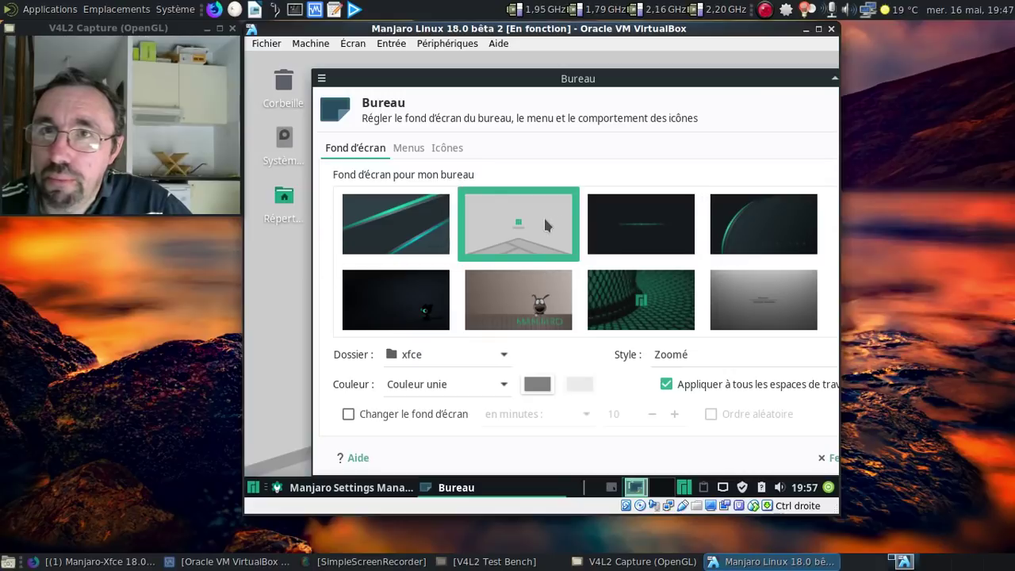
click(537, 295)
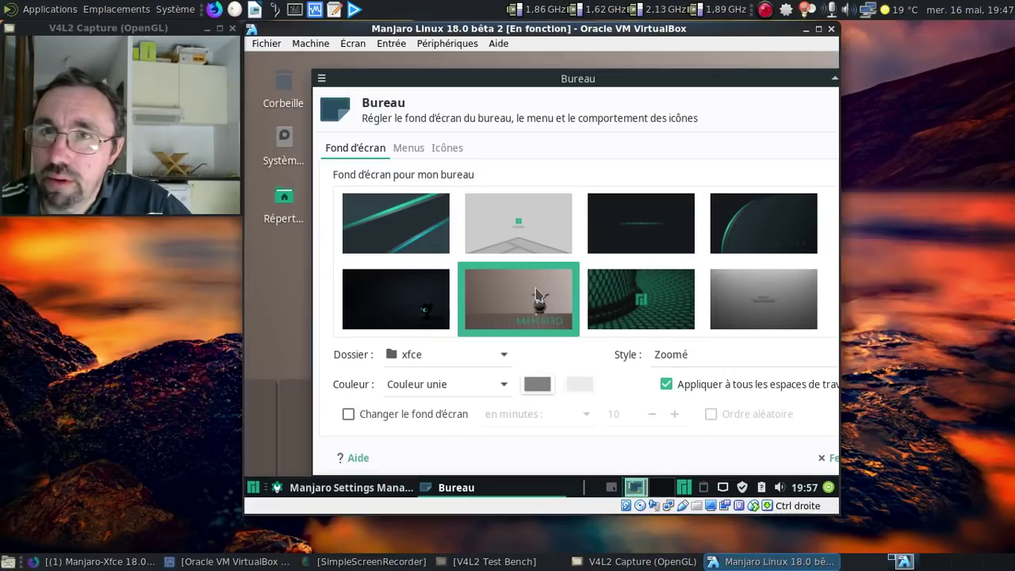
click(656, 300)
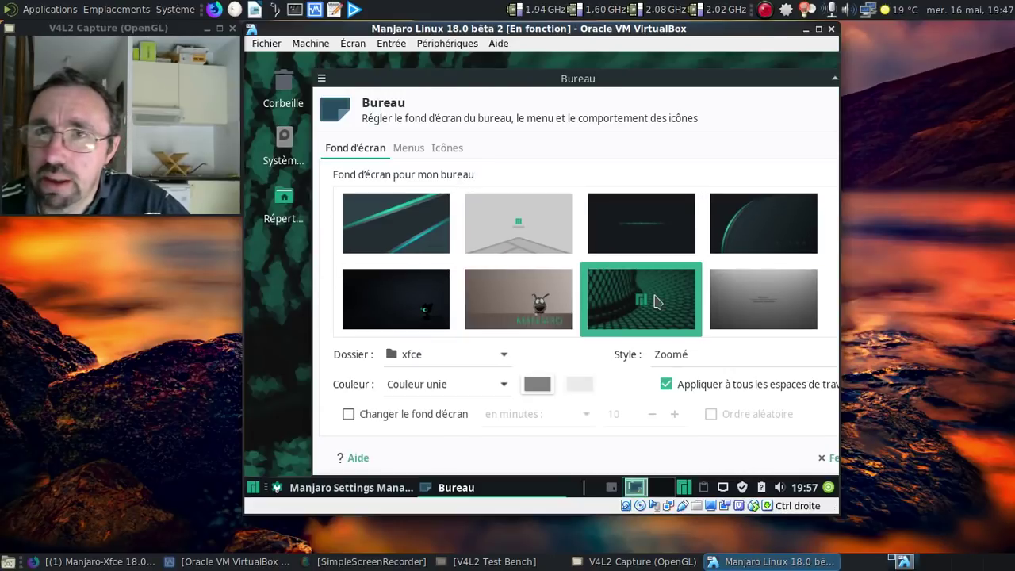
click(761, 312)
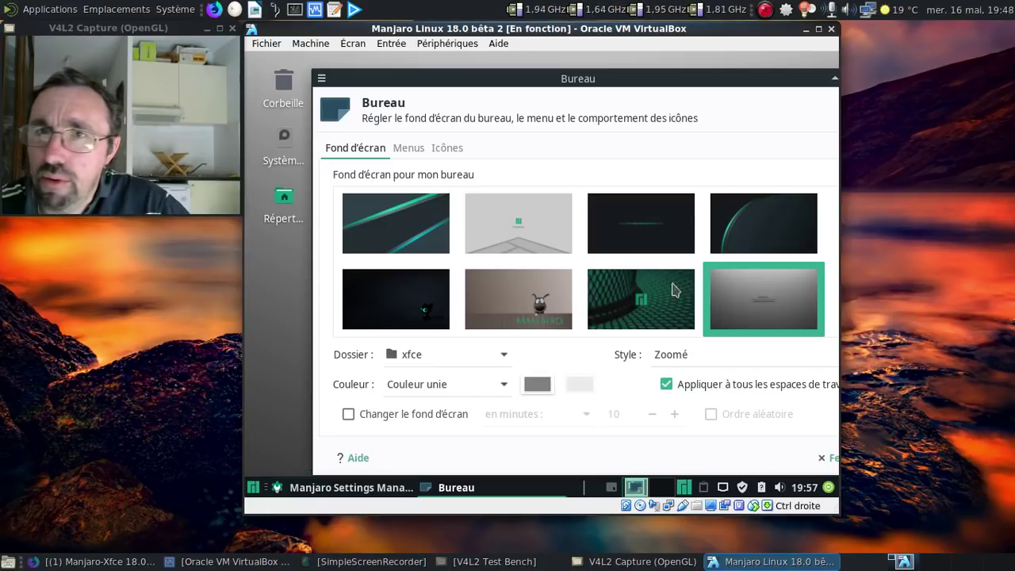
- Try the teal, dark slate and dark grey wallpapers, finally choosing the black illyria one
scroll(623, 266, down, 5)
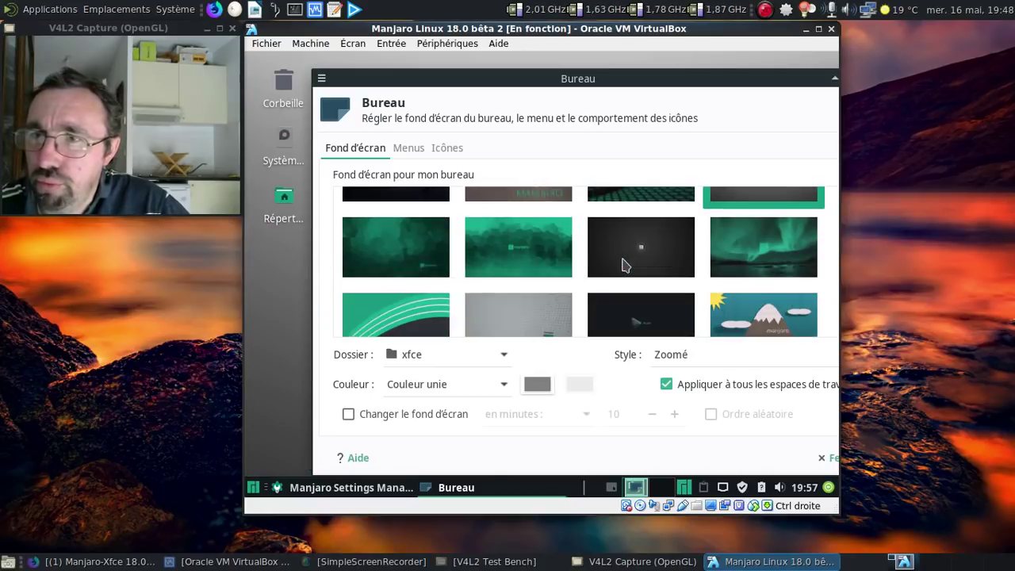
scroll(617, 270, down, 1)
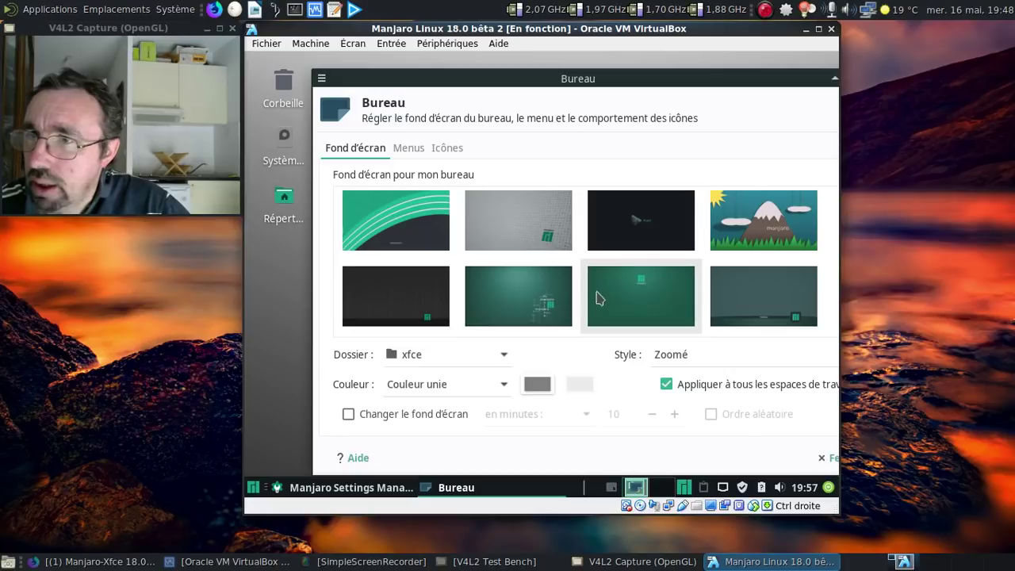
click(559, 308)
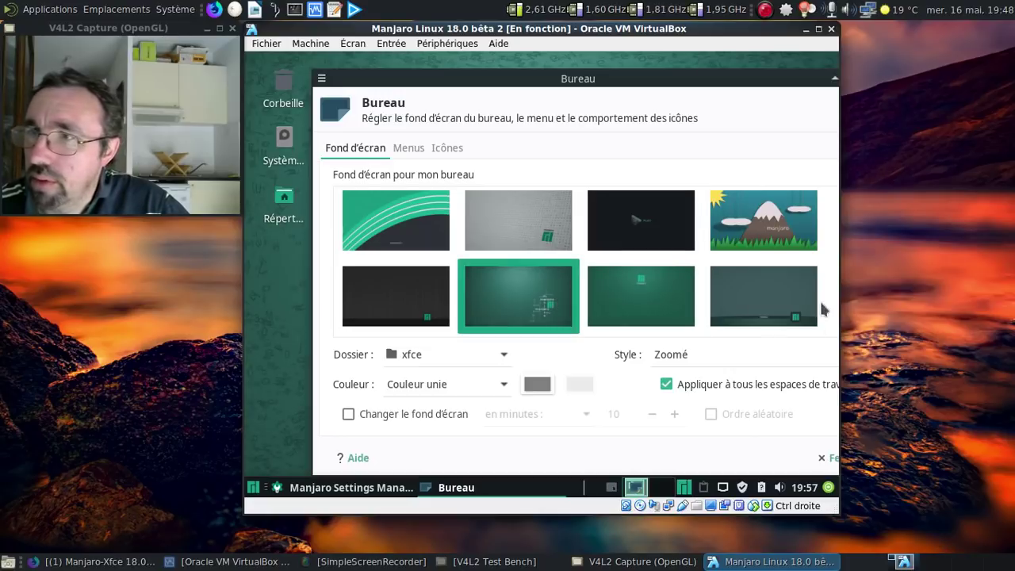
click(784, 308)
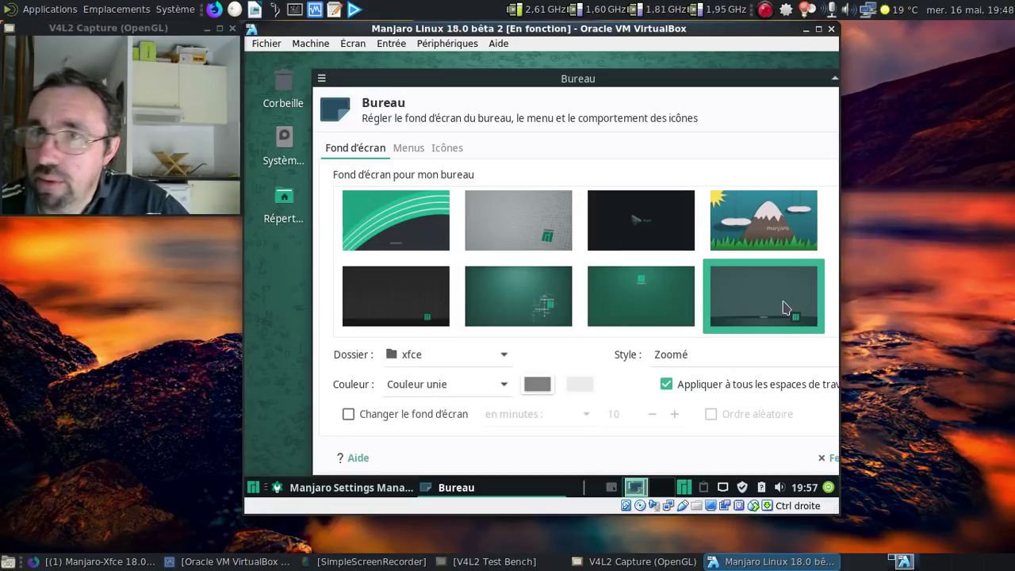
click(417, 296)
scroll(658, 252, down, 2)
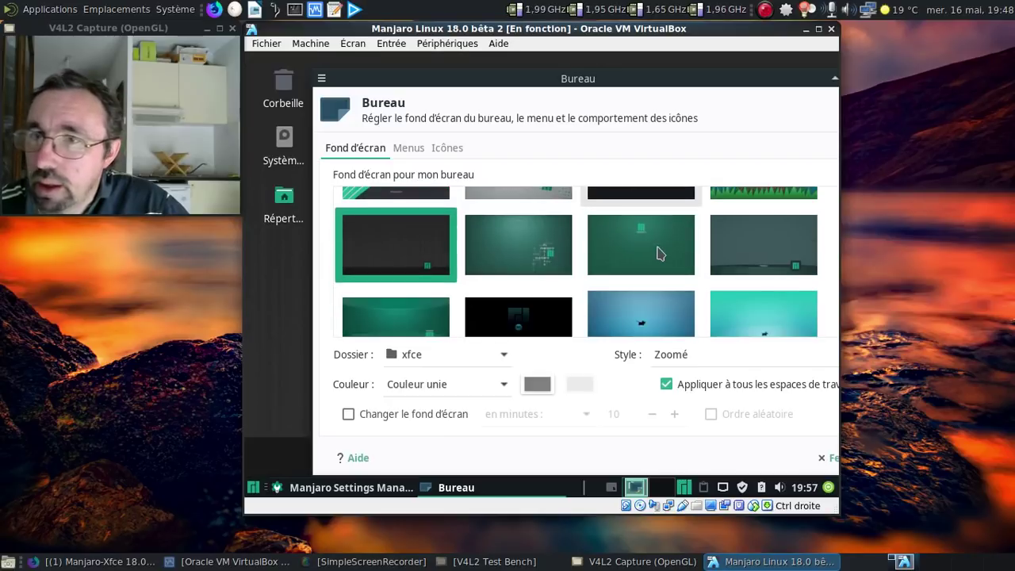
click(499, 292)
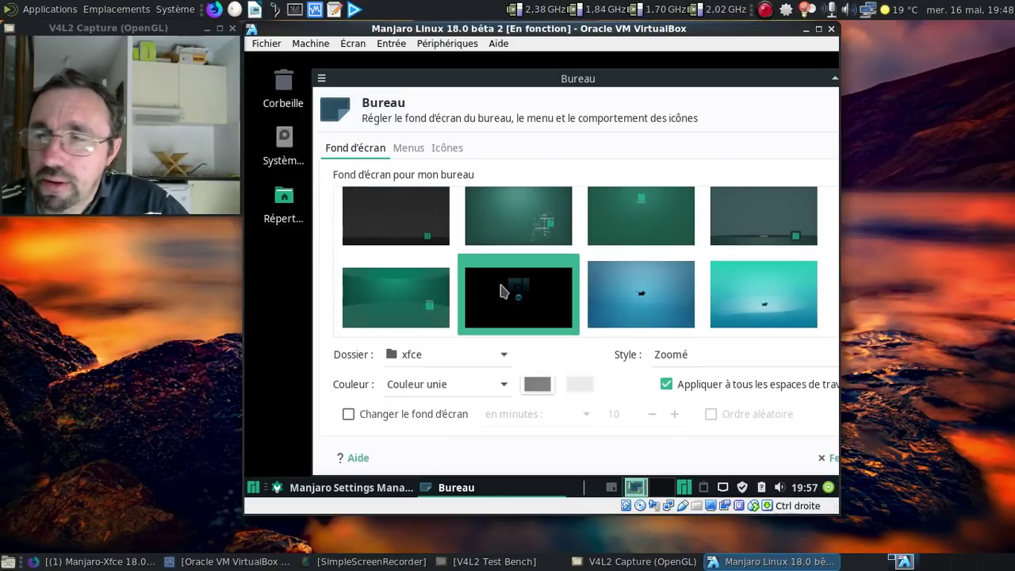
- Close the desktop settings, the finished language-pack install dialog and Manjaro Settings Manager
drag(789, 80, 686, 293)
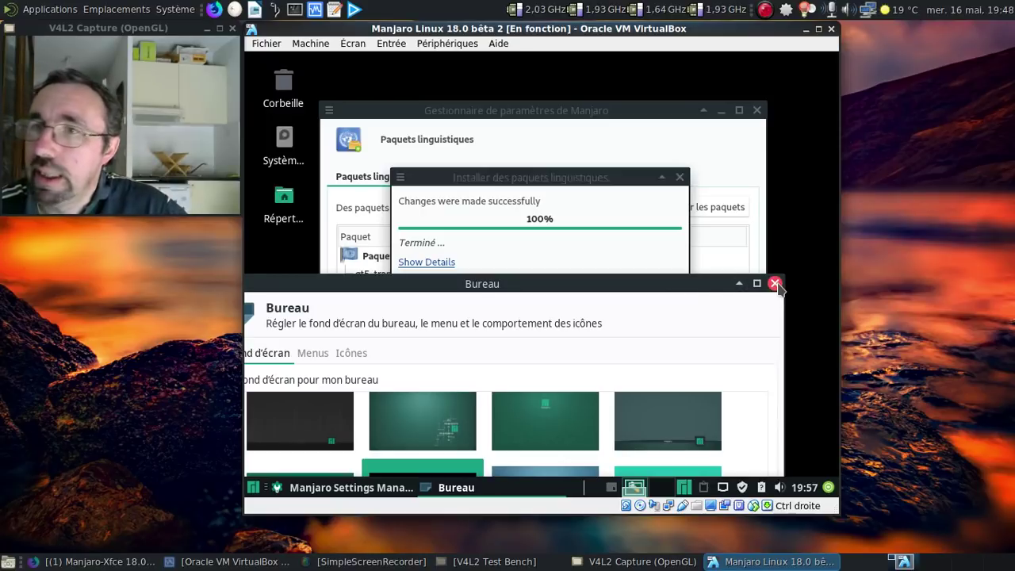
drag(613, 258, 645, 109)
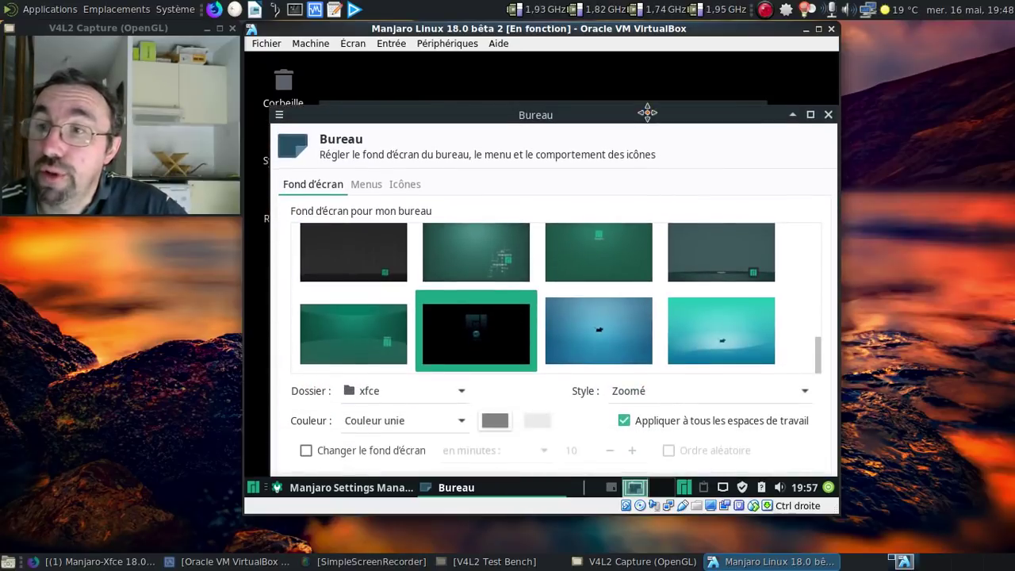
scroll(691, 290, down, 5)
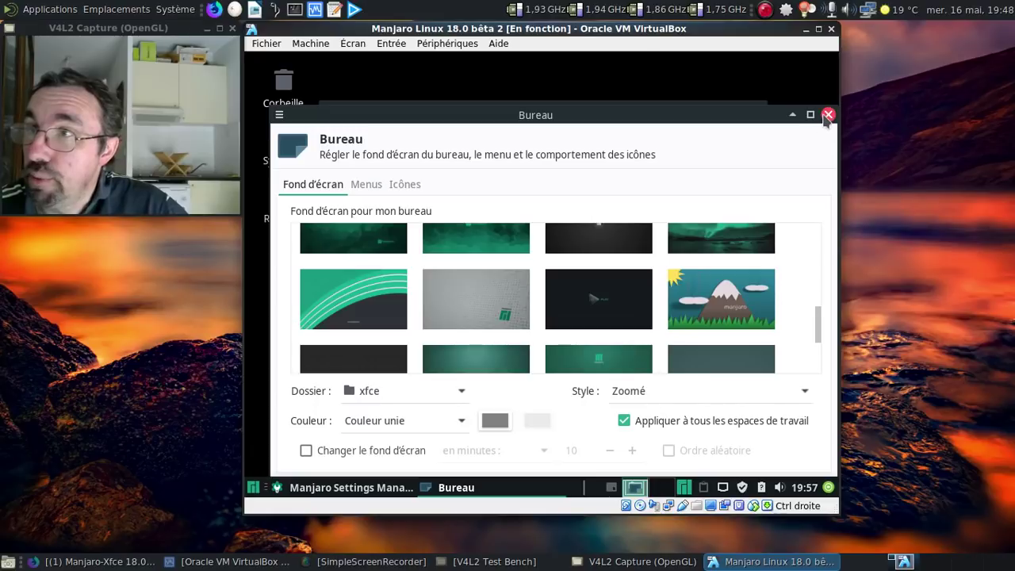
click(828, 114)
click(655, 283)
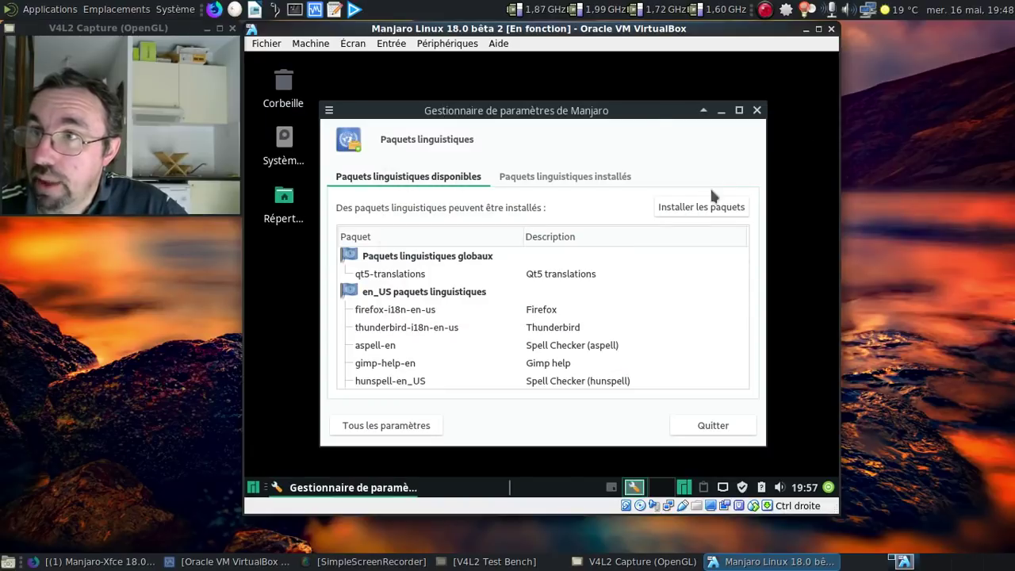
click(757, 110)
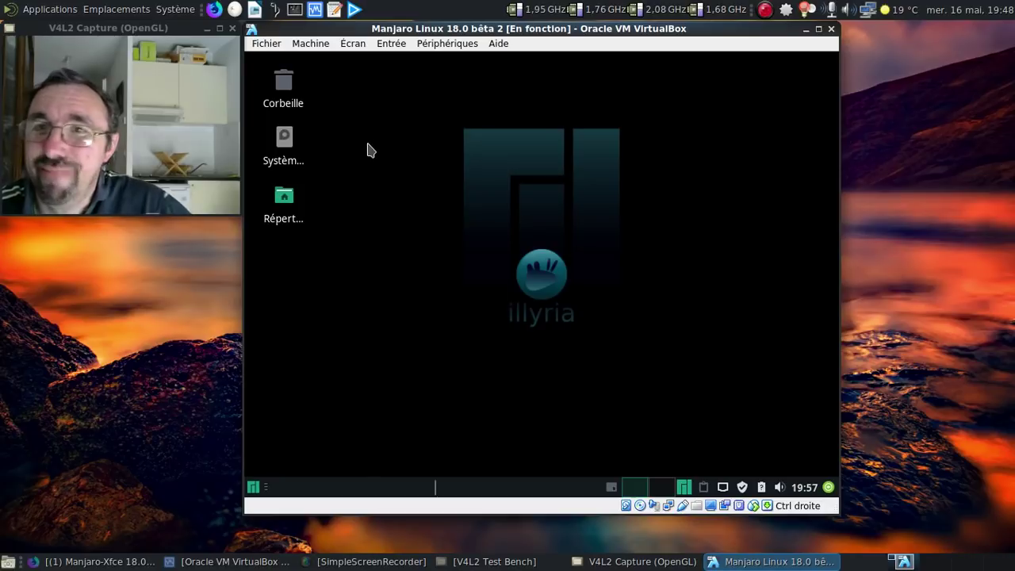
double_click(292, 222)
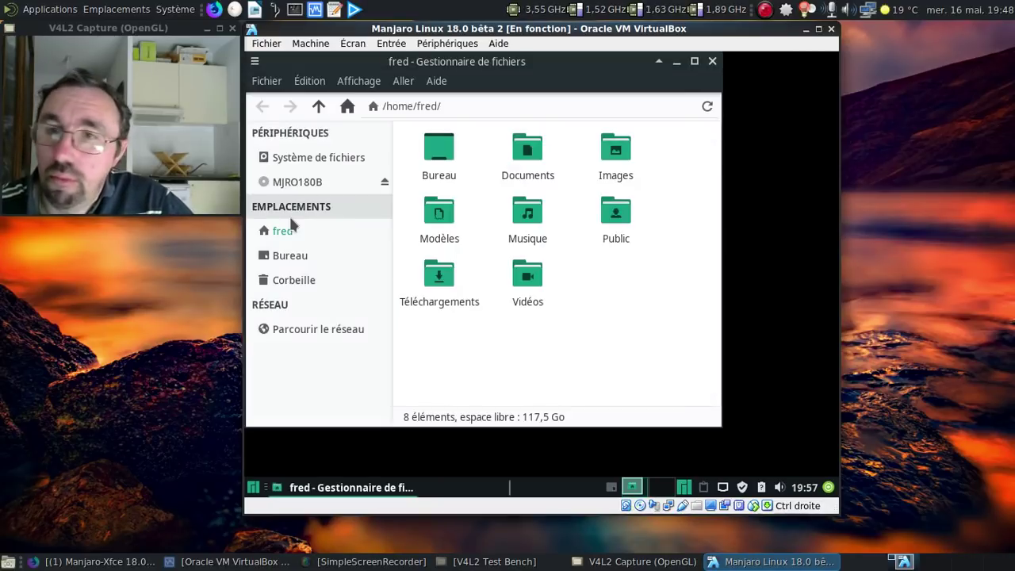
- Browse network locations in Thunar, view its About dialog, then close the file manager
click(321, 331)
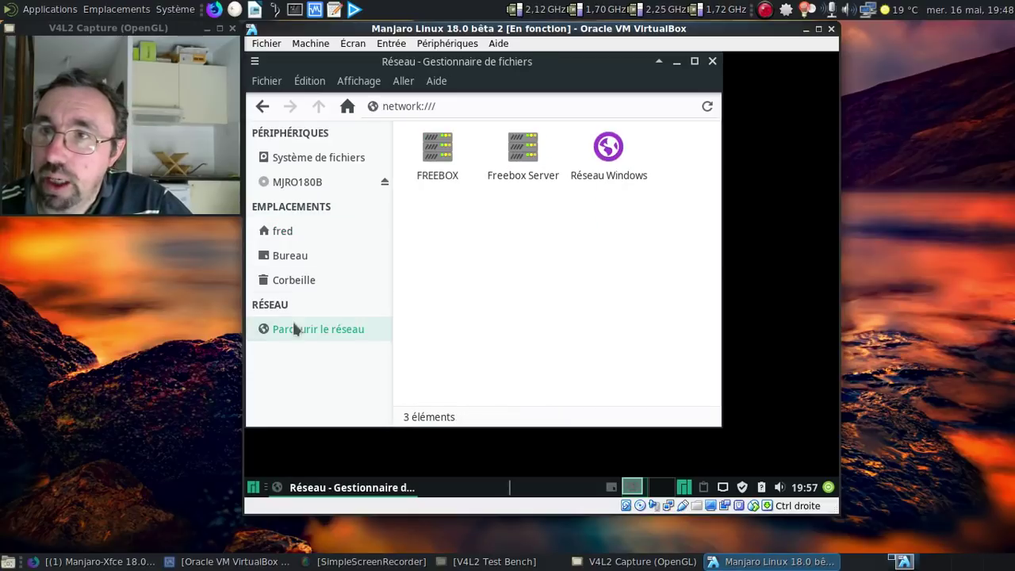
click(437, 83)
click(457, 124)
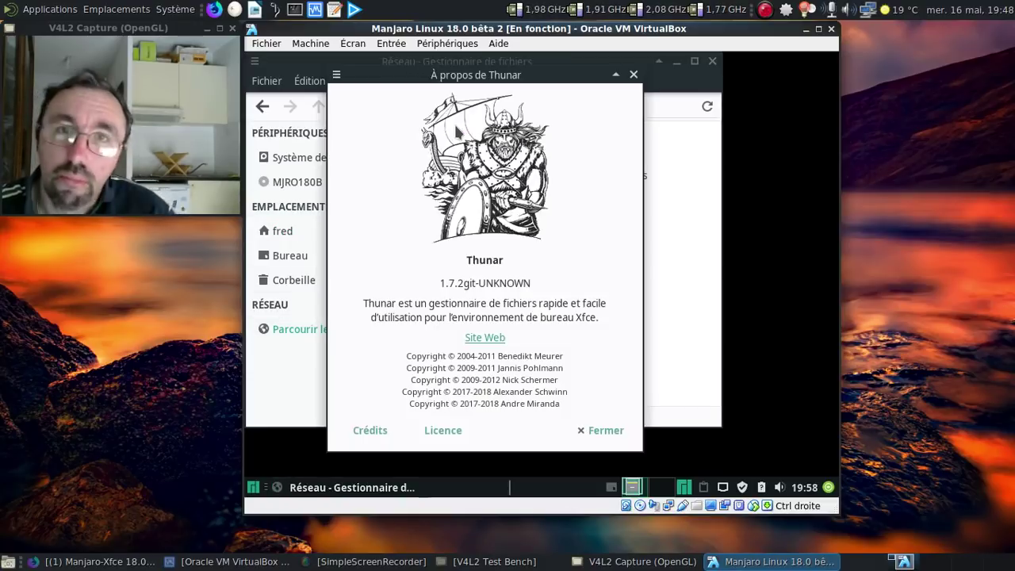
click(634, 75)
click(712, 62)
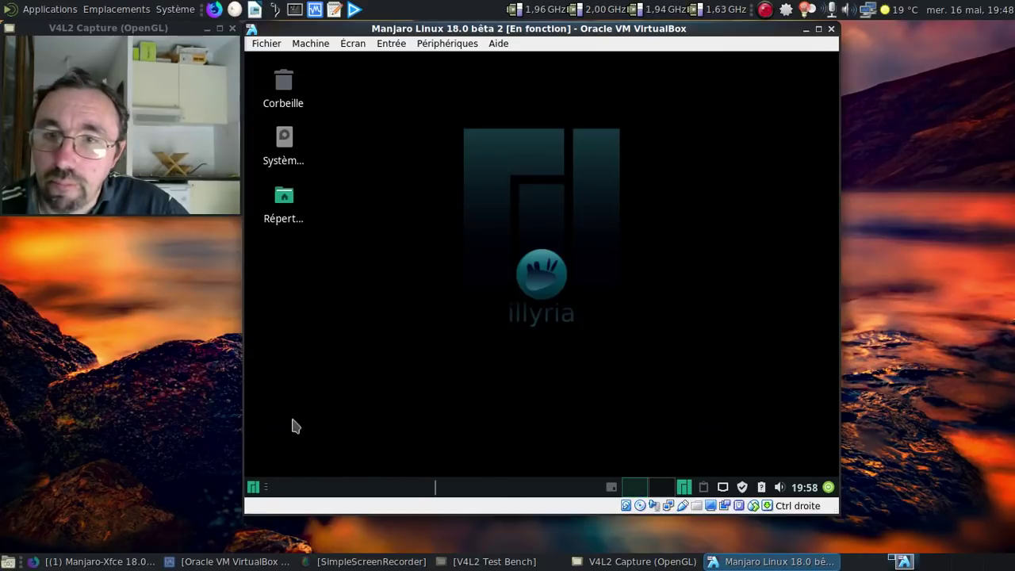
click(254, 487)
- Launch Gestionnaire d'impression via a 'cups' search, close the failed Firefox page, and start the terminal
text(cups)
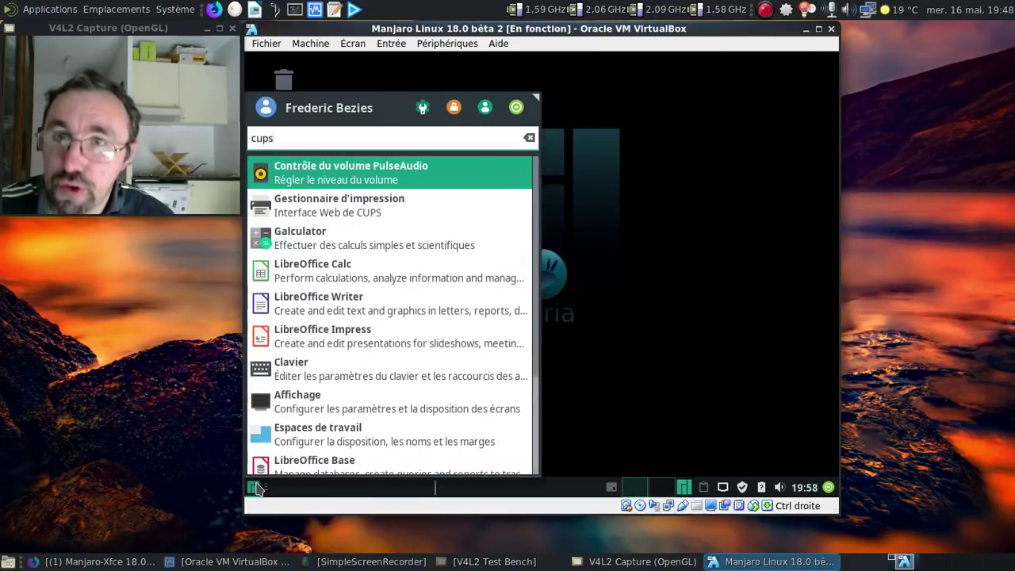
click(355, 206)
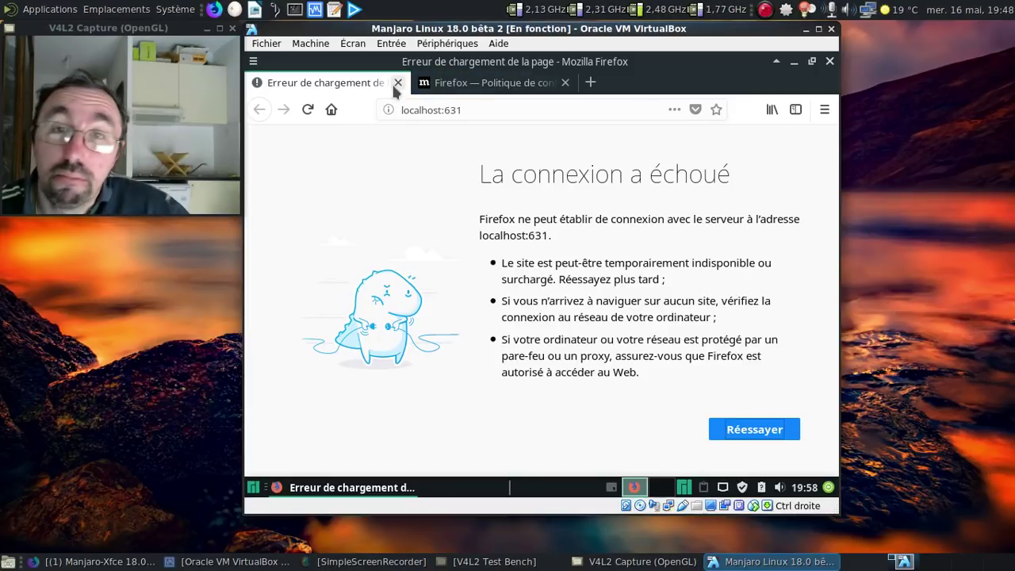
click(829, 62)
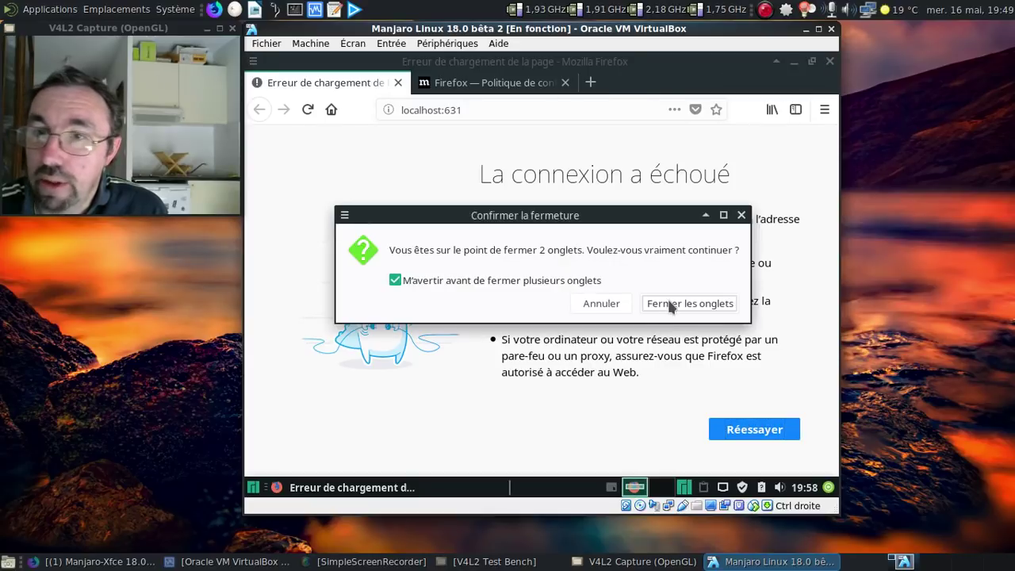
click(671, 303)
click(258, 486)
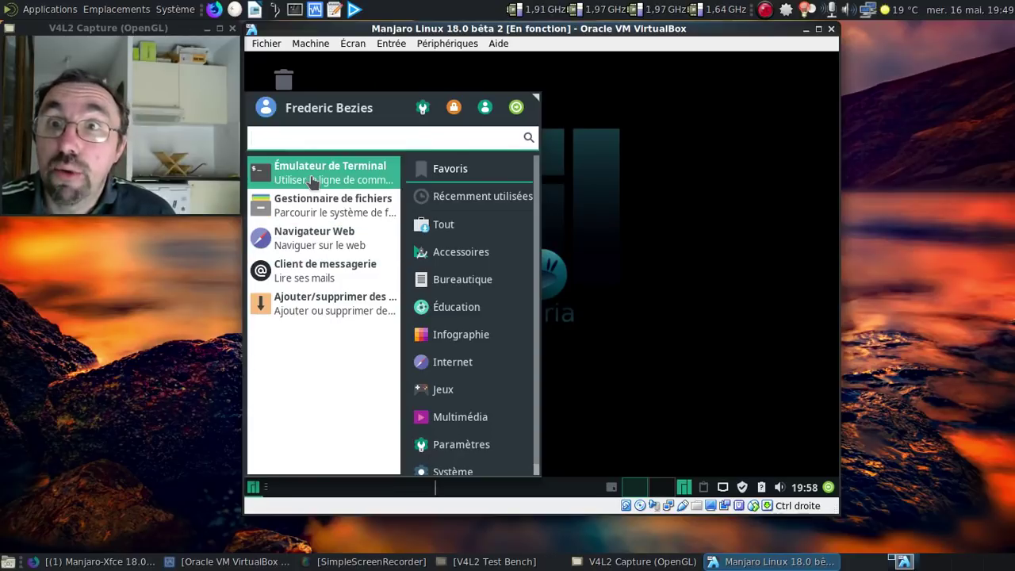
click(311, 179)
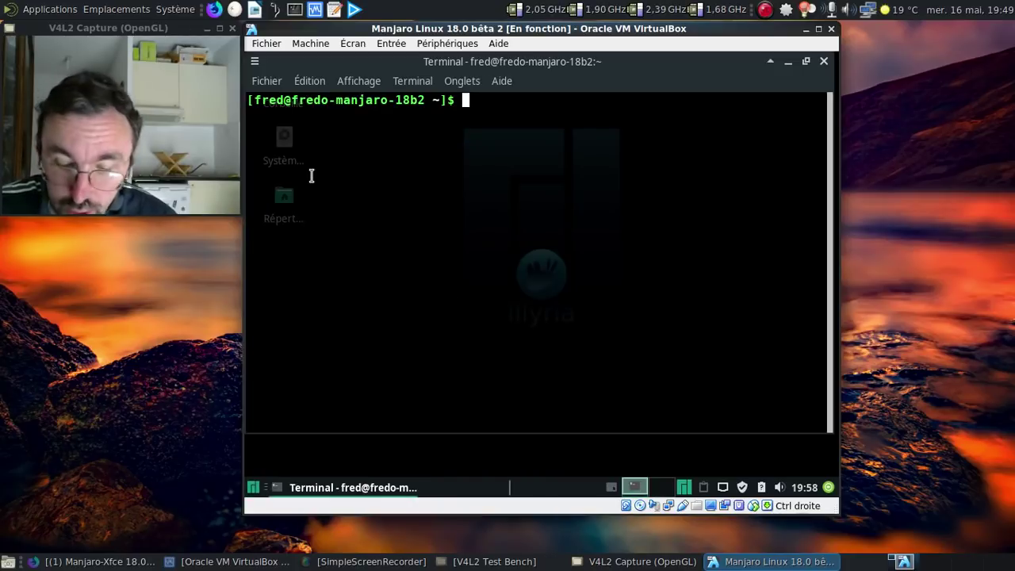
- Start and enable org.cups.cupsd, then sync the clock with 'sudo ntpdate fr.pool.ntp.org'
text(sudo systemctl )
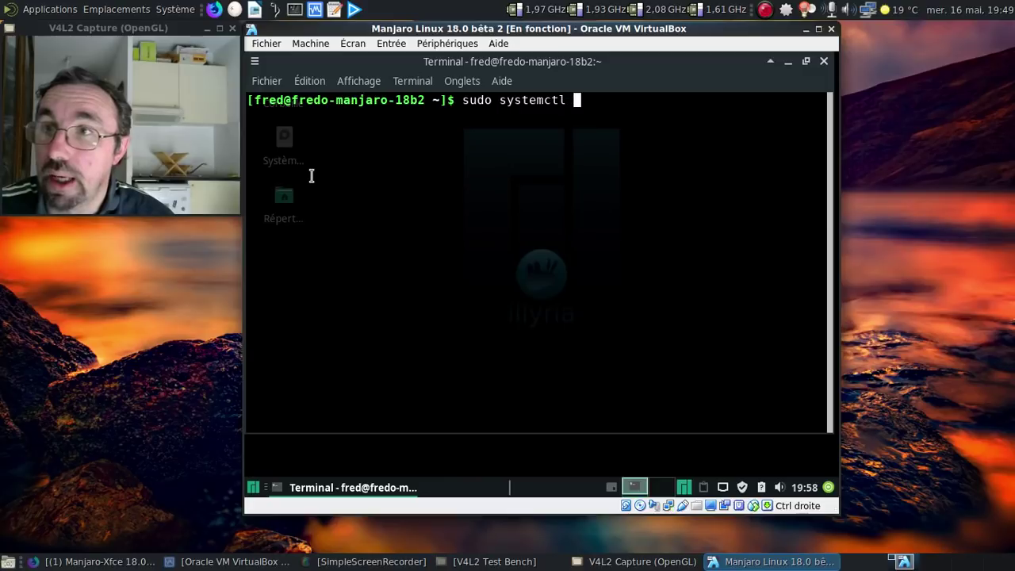
text(start or)
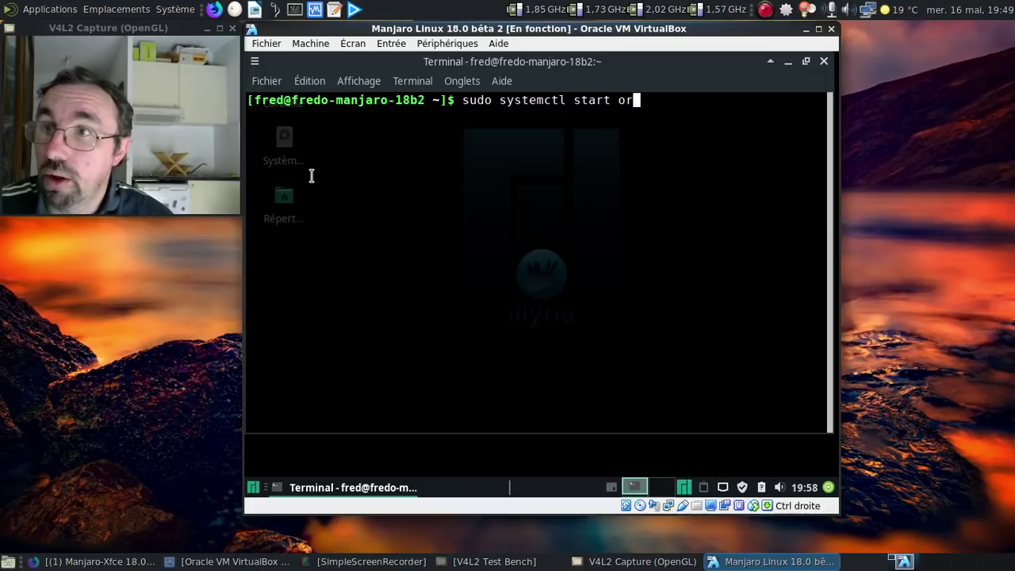
text(g.cups.cupsd)
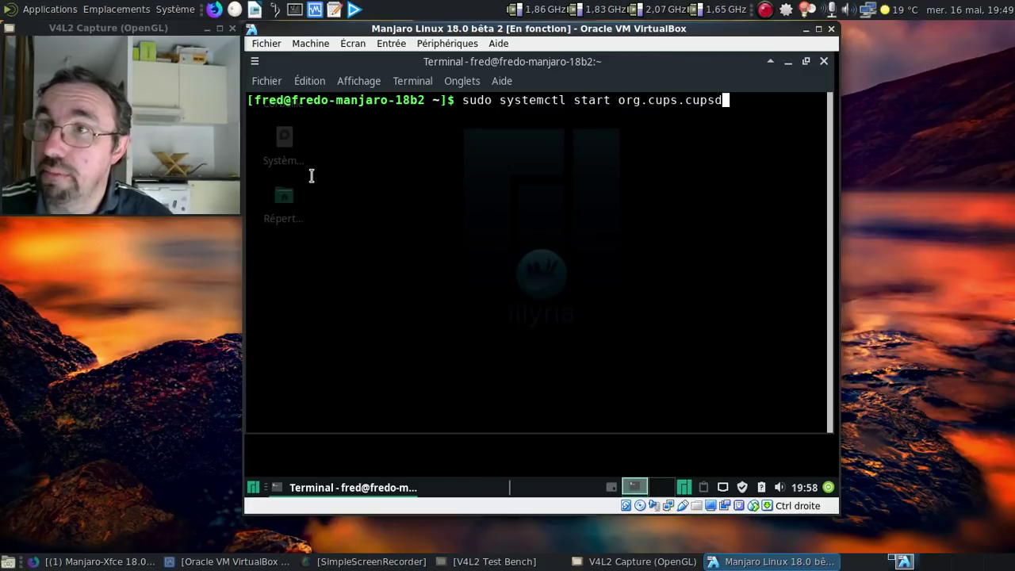
key(Return)
key(Return)
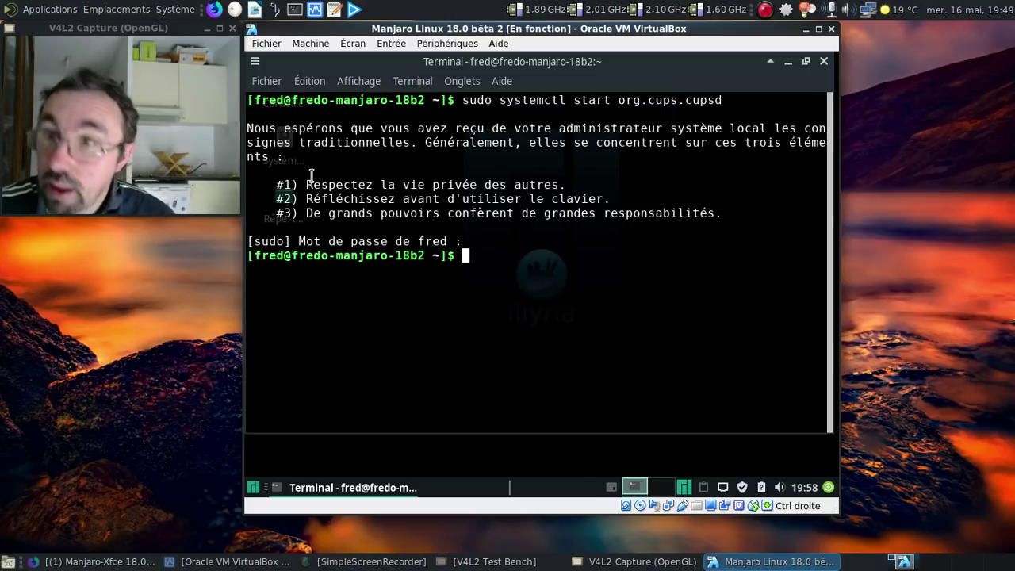
key(Up)
key(Left)
key(Left)
key(Left)
key(Left)
key(Left)
key(Left)
key(Left)
key(Left)
key(Left)
key(Left)
key(Left)
key(Left)
key(Left)
key(Left)
key(Left)
key(Left)
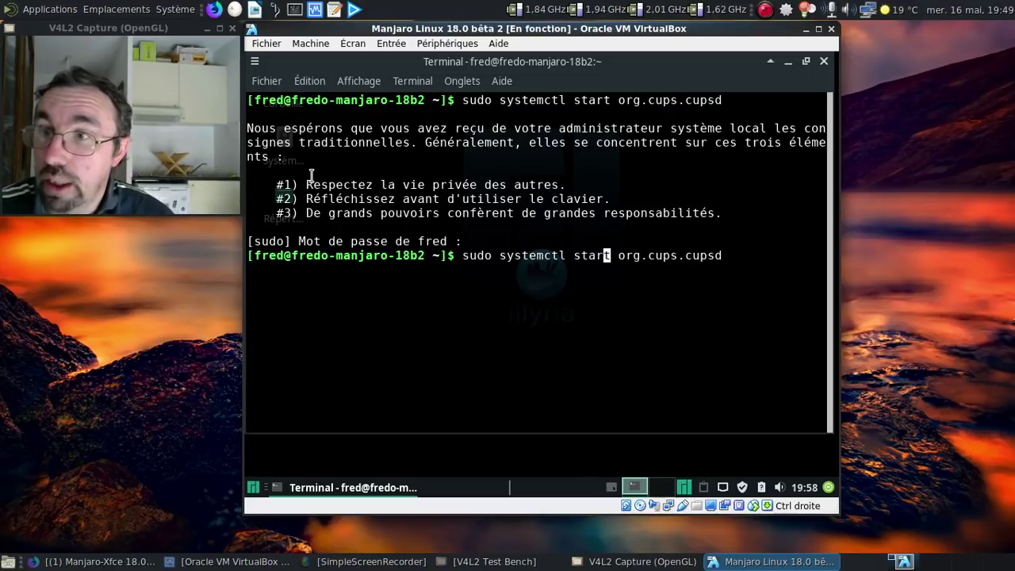
key(Delete)
key(BackSpace)
key(BackSpace)
key(BackSpace)
key(BackSpace)
text(enable)
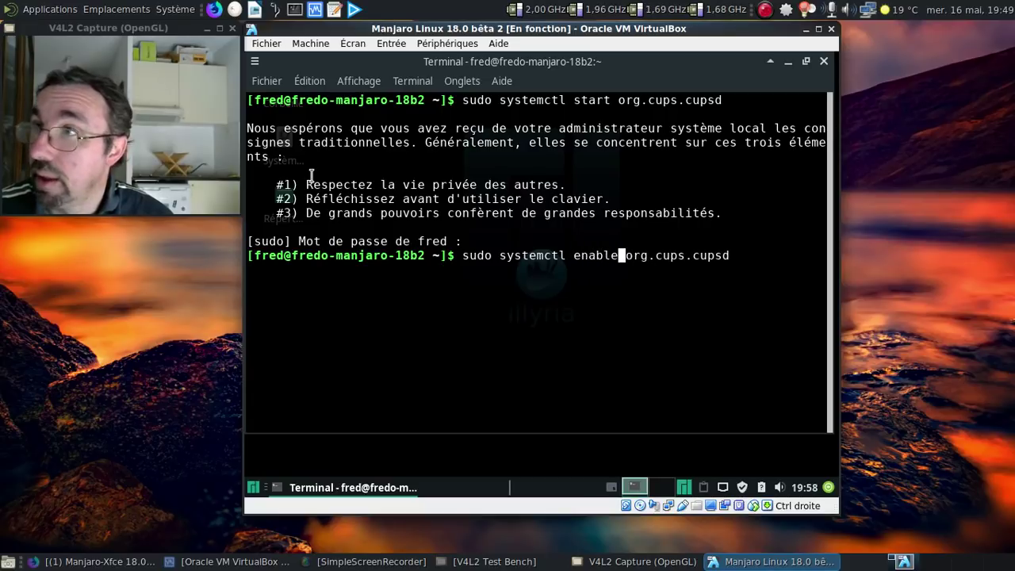
key(Return)
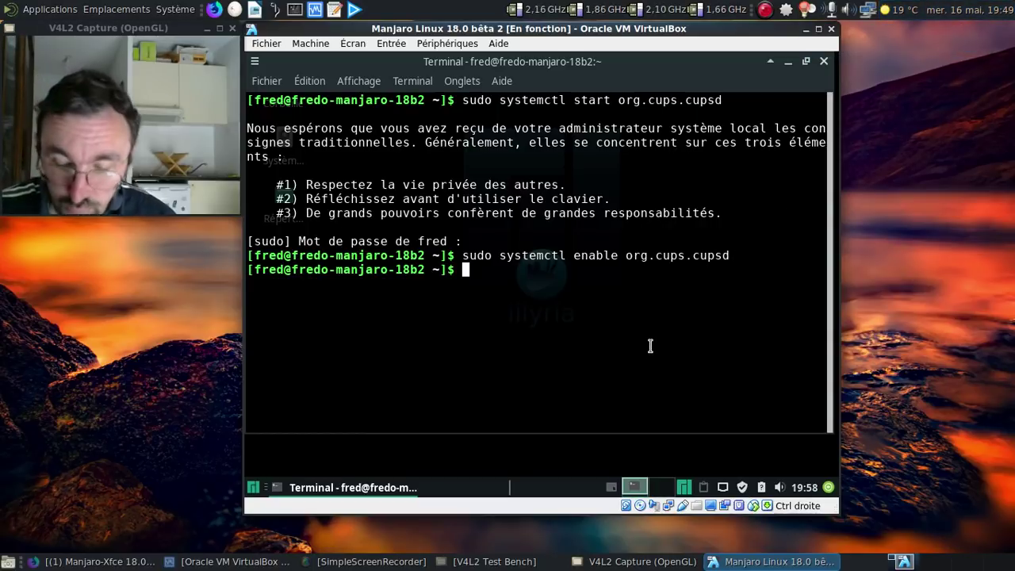
text(sudo nt)
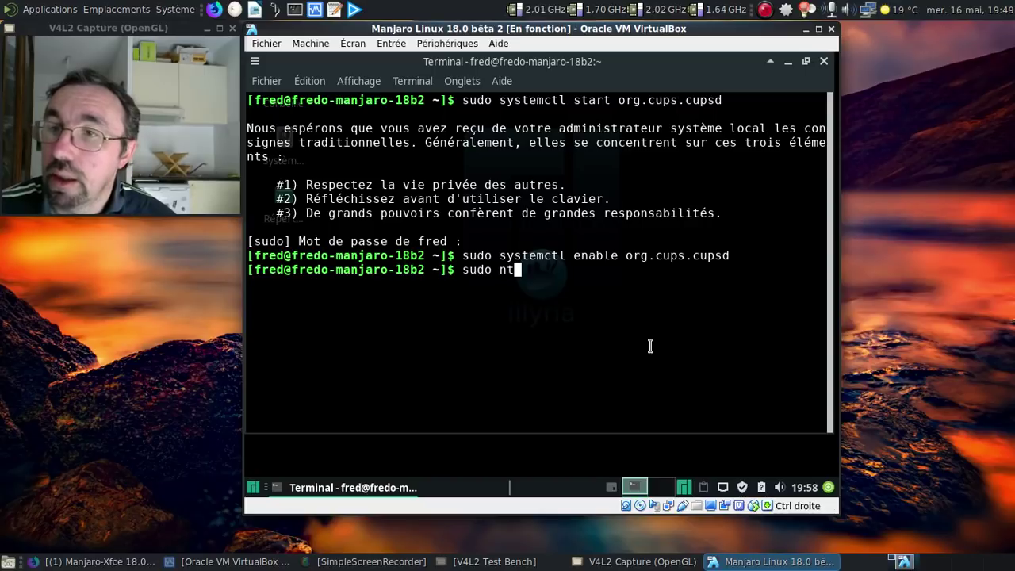
text(pdate fr.p)
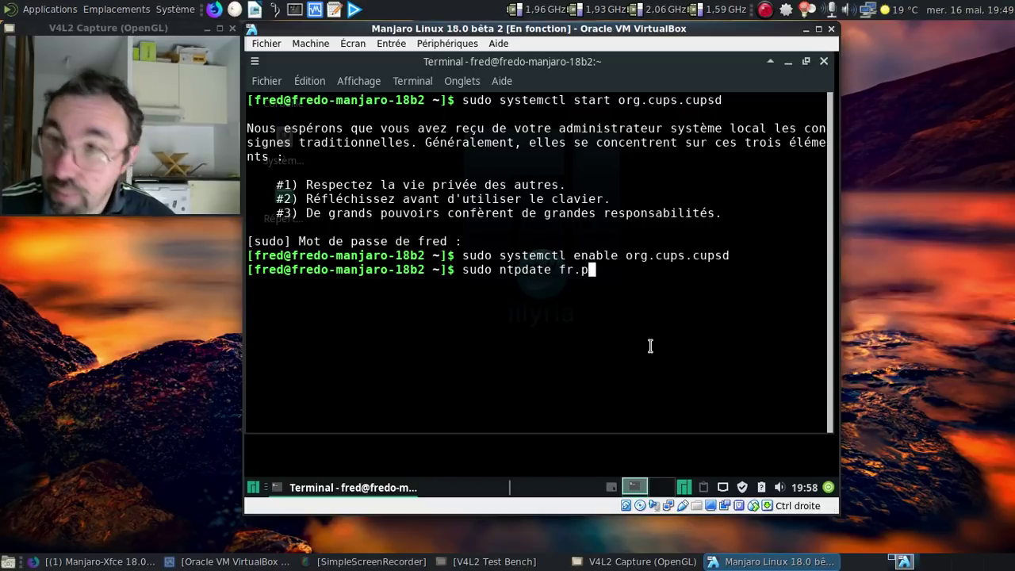
text(ool.)
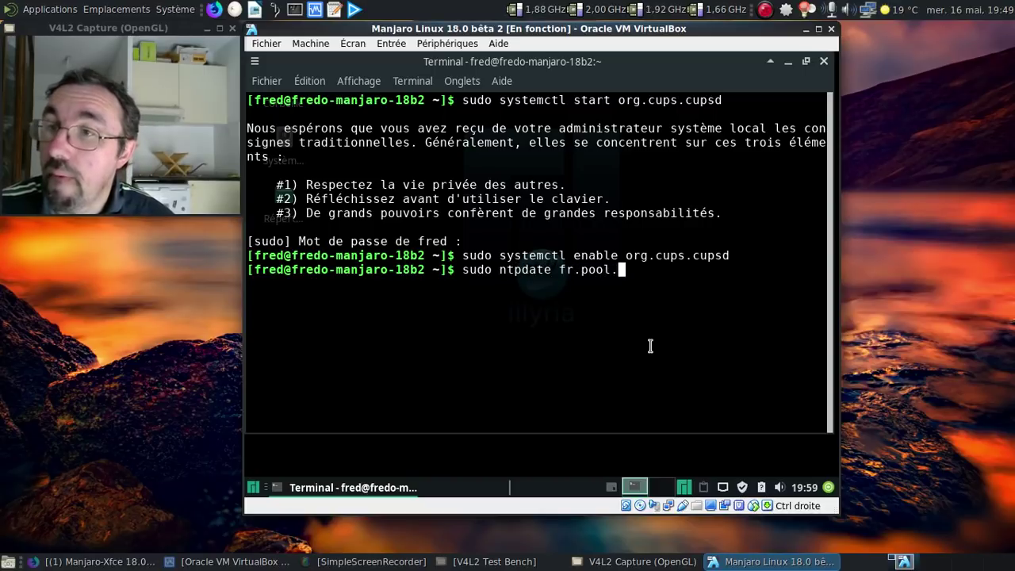
text(ntp.org)
key(Return)
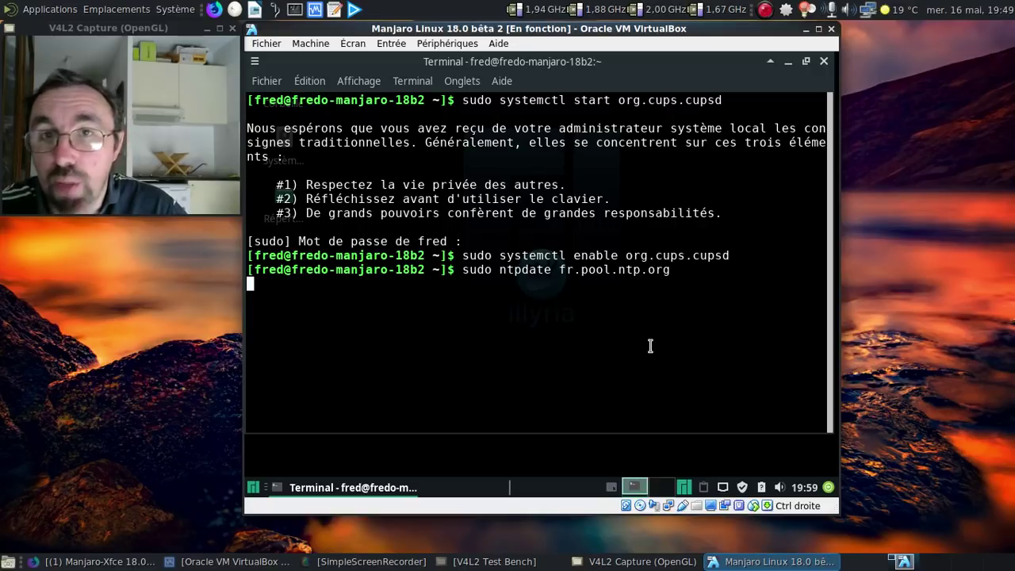
- Edit a recalled command into 'sudo systemctl enable ntpd' and run it
key(Up)
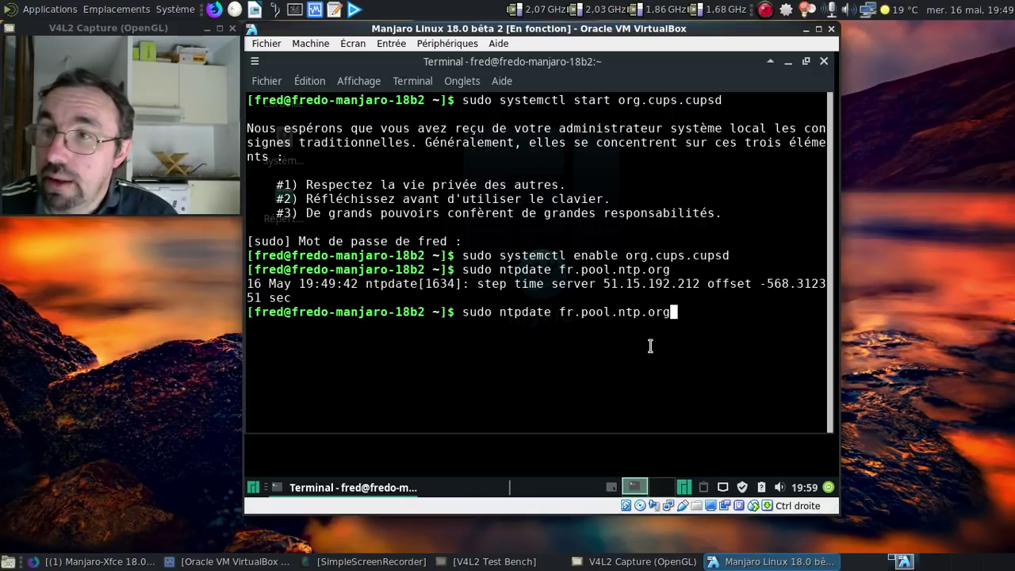
key(BackSpace)
key(BackSpace)
key(BackSpace)
key(BackSpace)
key(BackSpace)
key(BackSpace)
key(BackSpace)
key(BackSpace)
key(BackSpace)
key(BackSpace)
key(BackSpace)
key(BackSpace)
key(BackSpace)
key(BackSpace)
key(BackSpace)
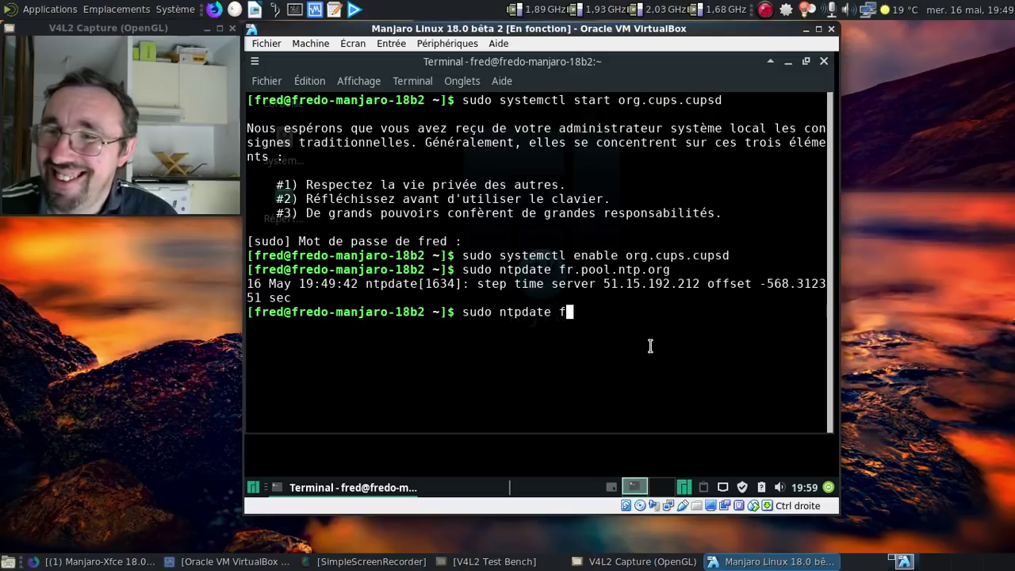
key(Up)
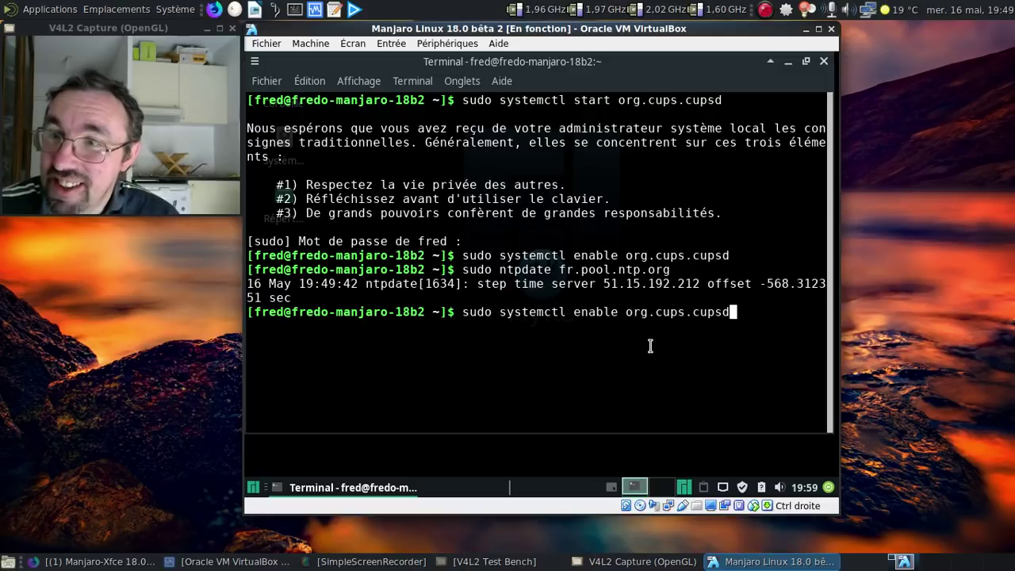
key(Left)
key(Left)
key(Left)
key(Left)
key(Left)
key(Left)
key(Left)
key(Left)
key(Left)
key(Left)
key(Left)
key(Left)
key(Left)
key(Left)
key(Left)
key(Left)
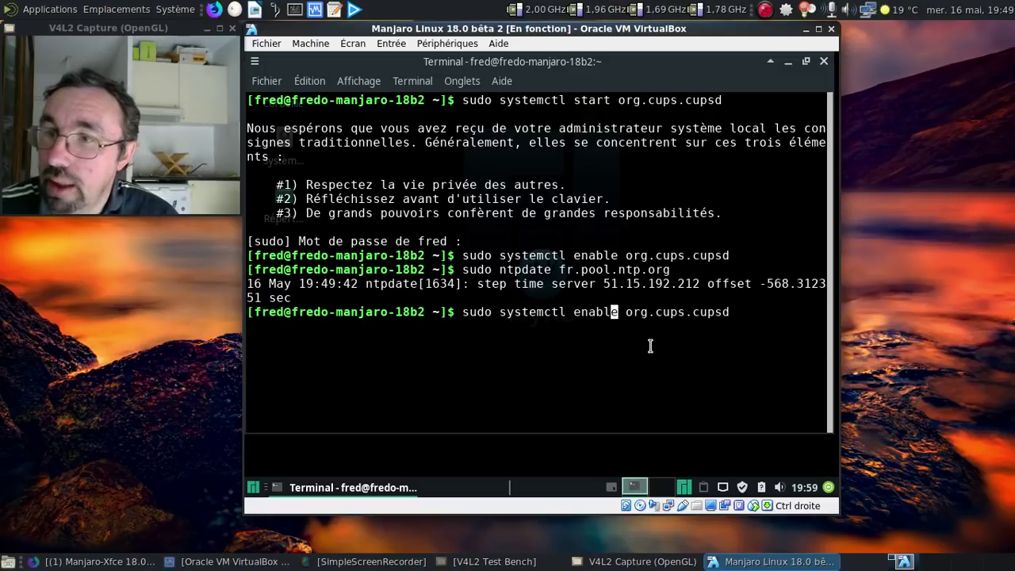
key(BackSpace)
key(BackSpace)
text(bl)
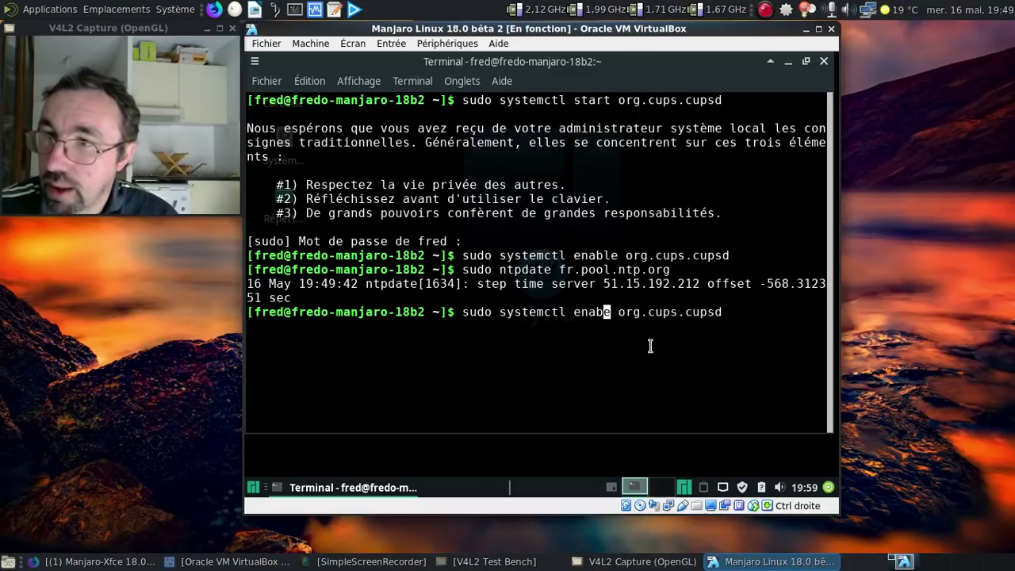
key(Right)
key(Right)
key(Right)
key(Right)
key(Right)
key(Right)
key(Right)
key(Right)
key(Right)
key(Right)
key(Right)
key(Right)
key(Right)
key(Right)
key(Right)
key(Right)
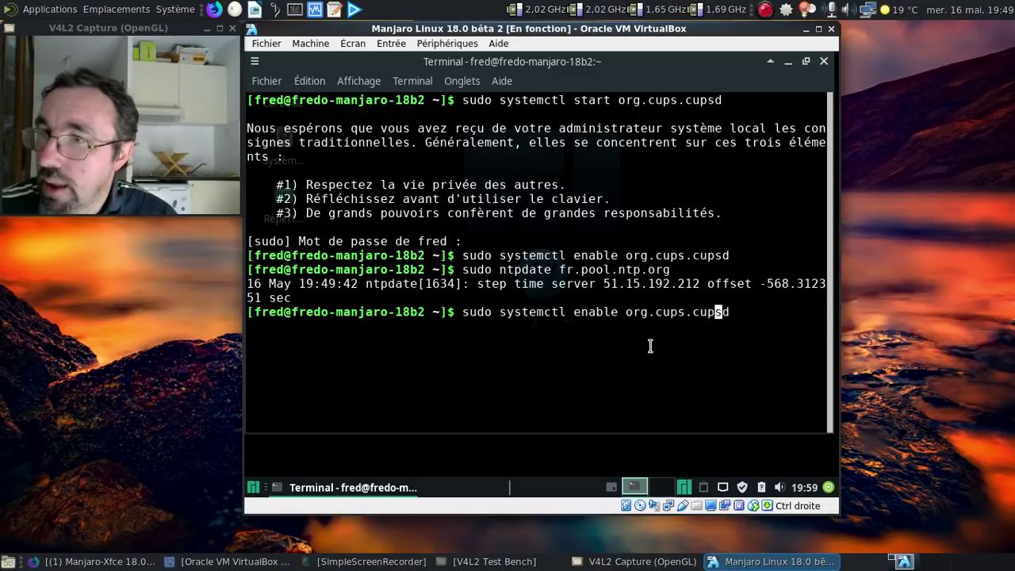
key(BackSpace)
key(BackSpace)
key(BackSpace)
key(BackSpace)
key(BackSpace)
key(BackSpace)
key(BackSpace)
key(BackSpace)
key(BackSpace)
key(BackSpace)
key(BackSpace)
key(BackSpace)
key(BackSpace)
key(BackSpace)
key(BackSpace)
key(BackSpace)
key(BackSpace)
key(BackSpace)
key(BackSpace)
key(BackSpace)
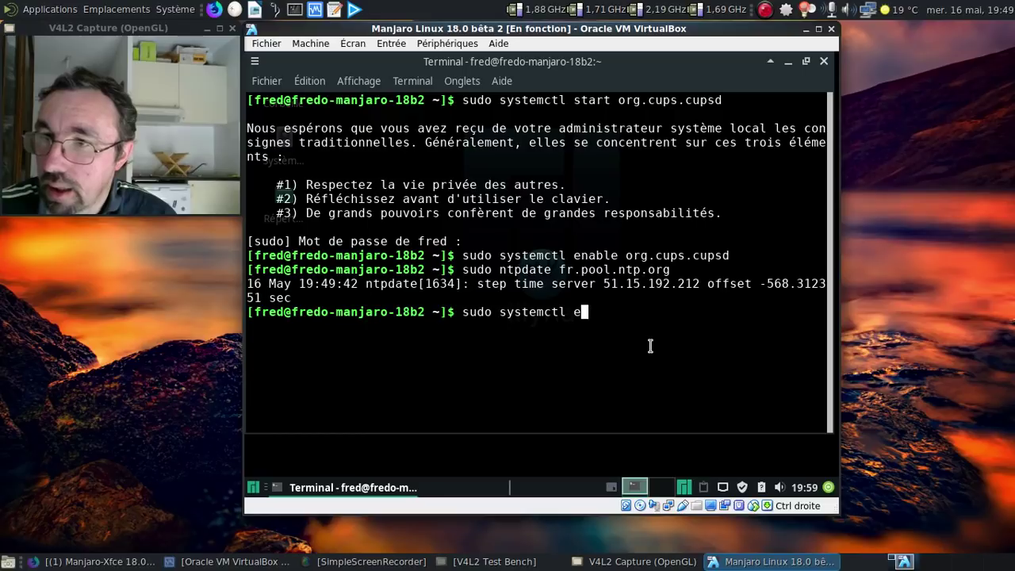
text(nable ntpd)
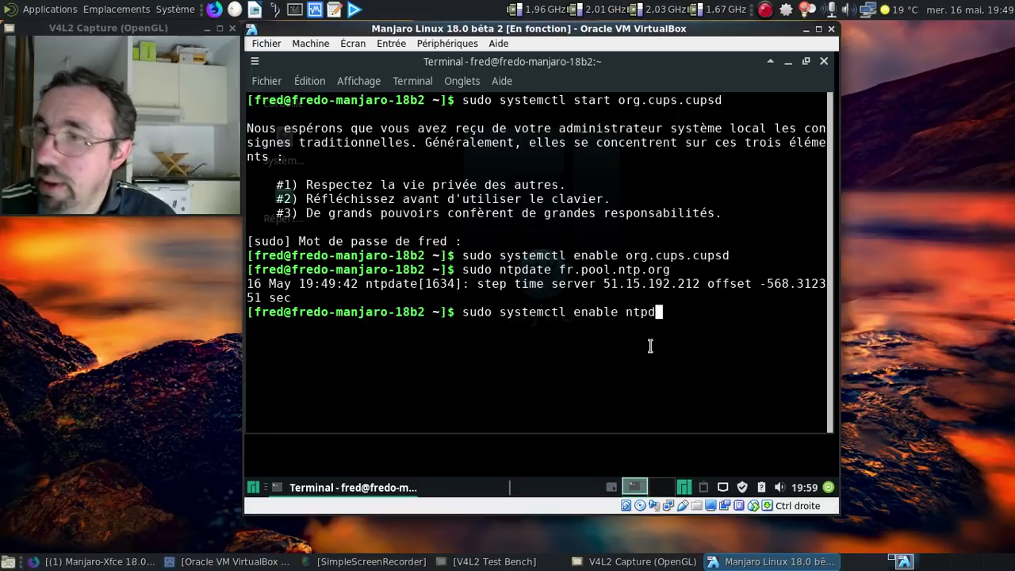
key(Return)
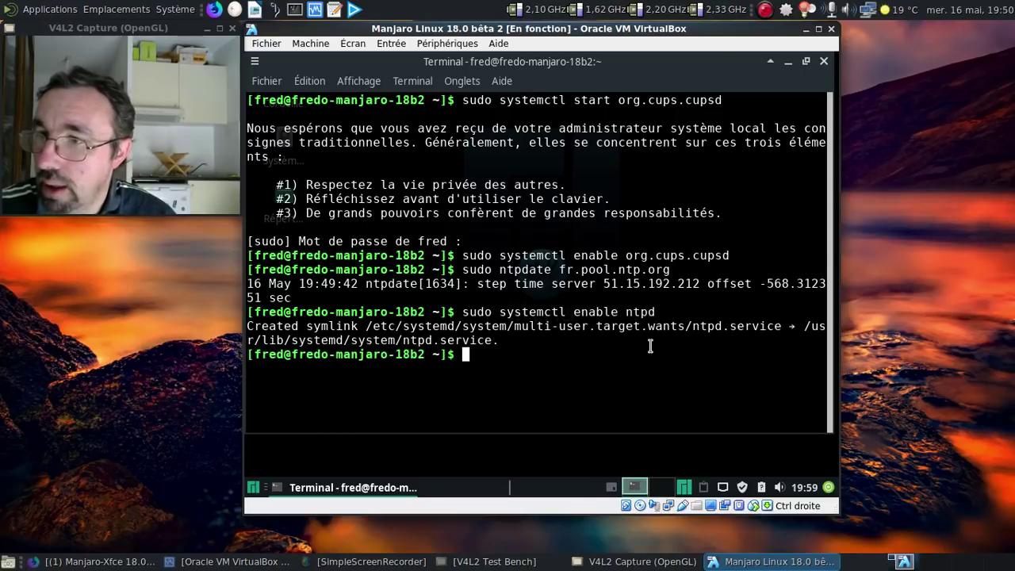
- Run 'sudo systemctl start ntpd', then exit the terminal
key(Up)
key(Left)
key(Left)
key(Left)
key(Left)
key(Left)
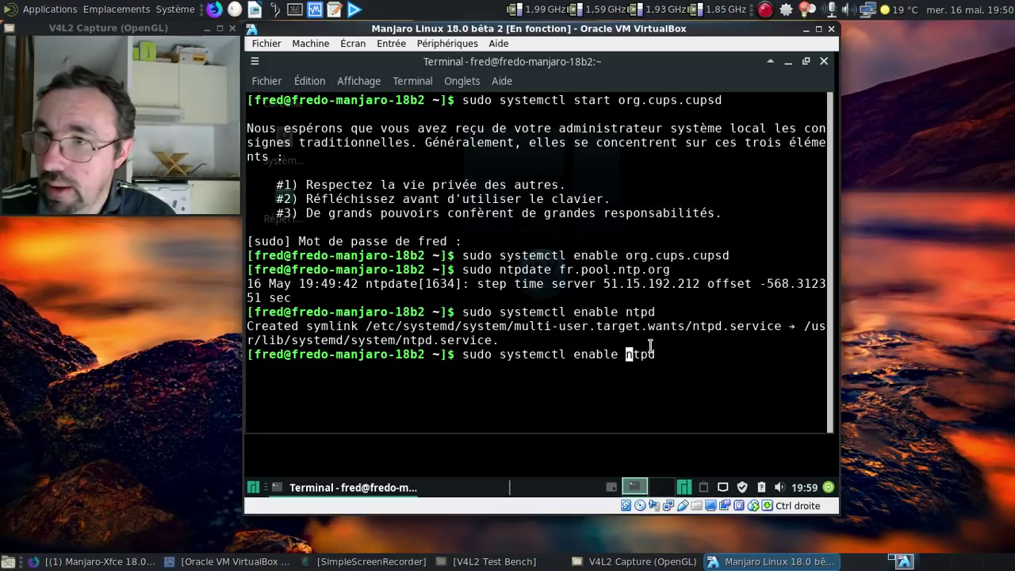
key(BackSpace)
key(BackSpace)
key(BackSpace)
key(BackSpace)
key(BackSpace)
key(BackSpace)
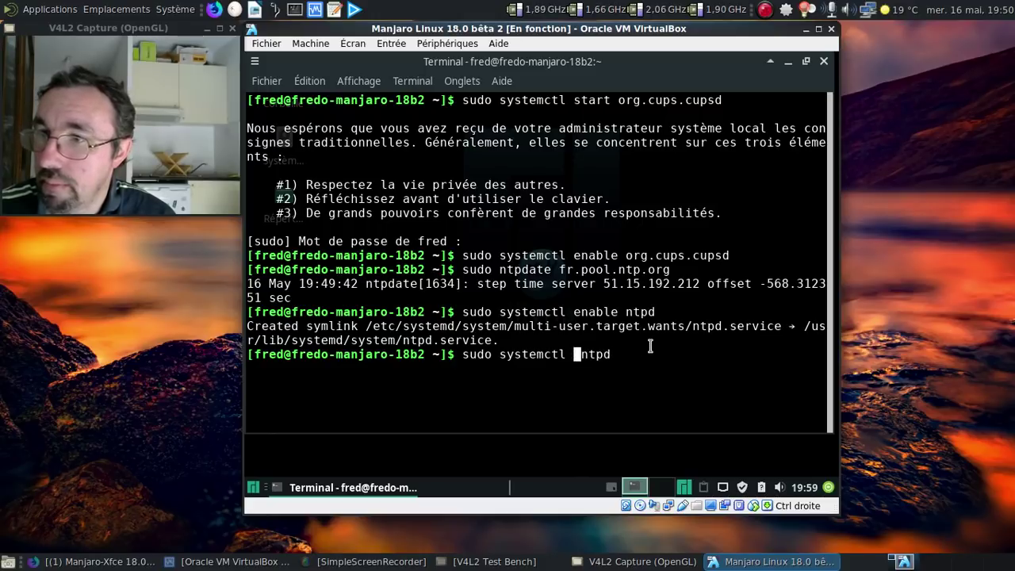
text(start)
key(Return)
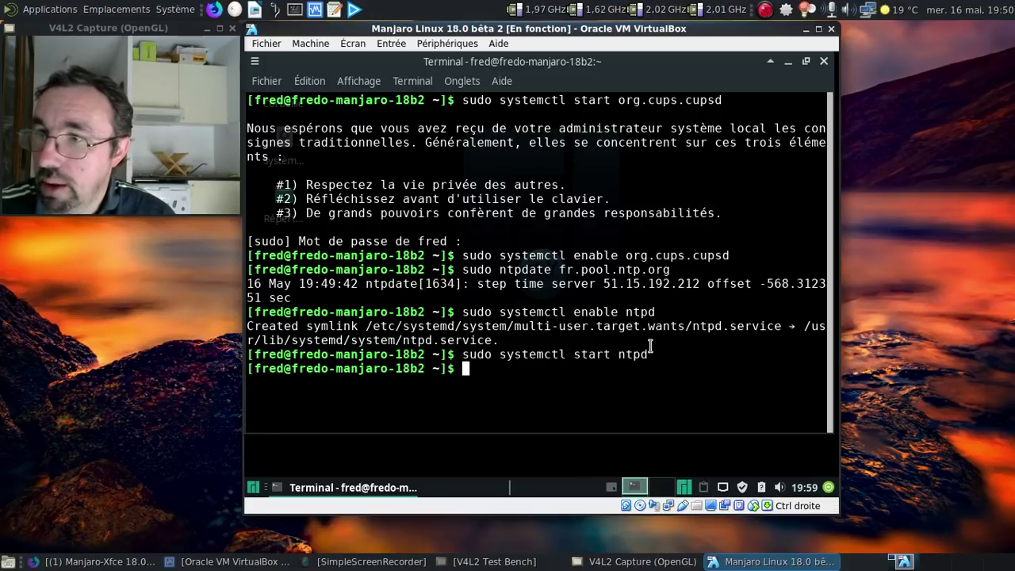
text(exit)
key(Return)
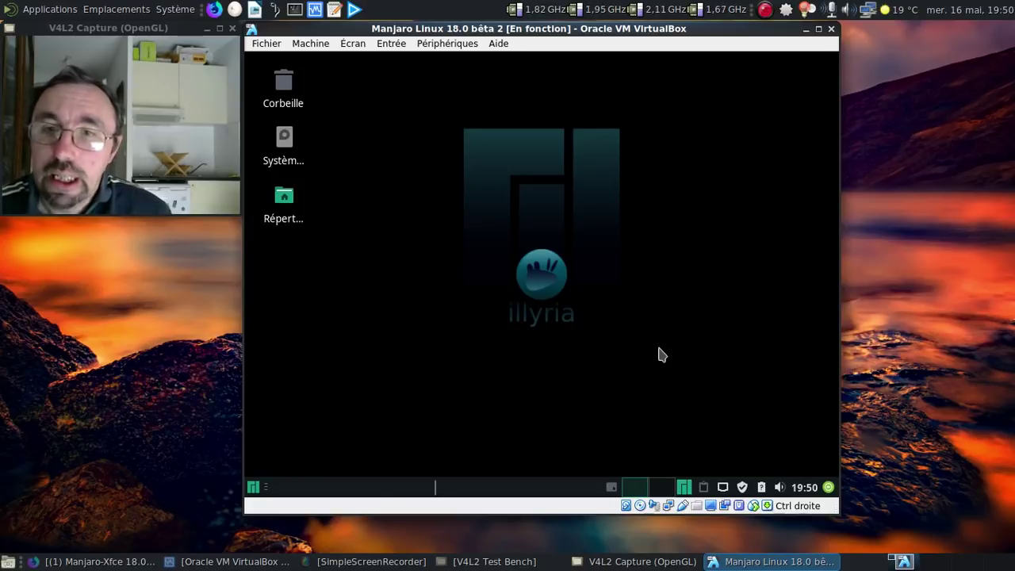
click(252, 487)
text(cups)
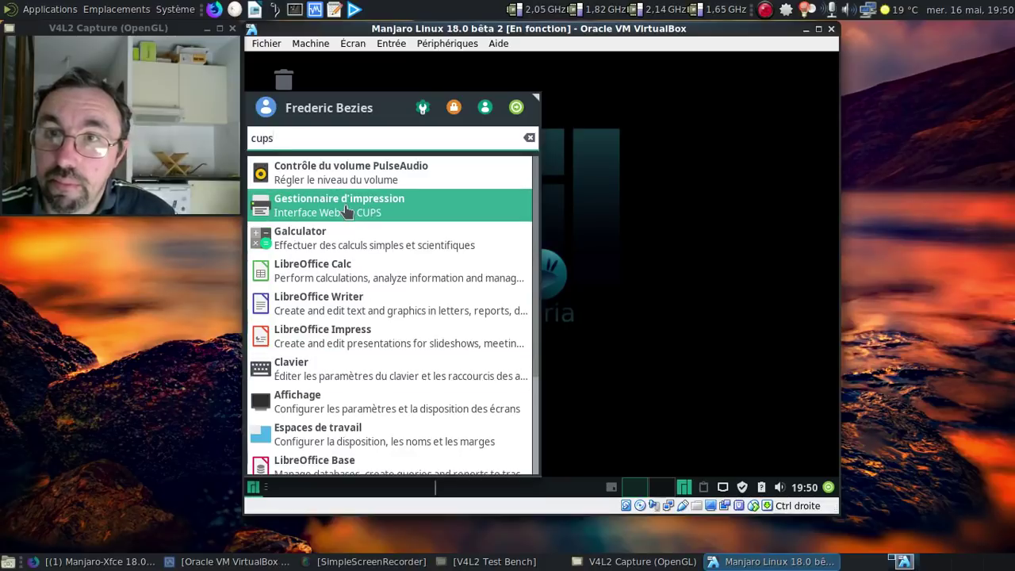
click(345, 210)
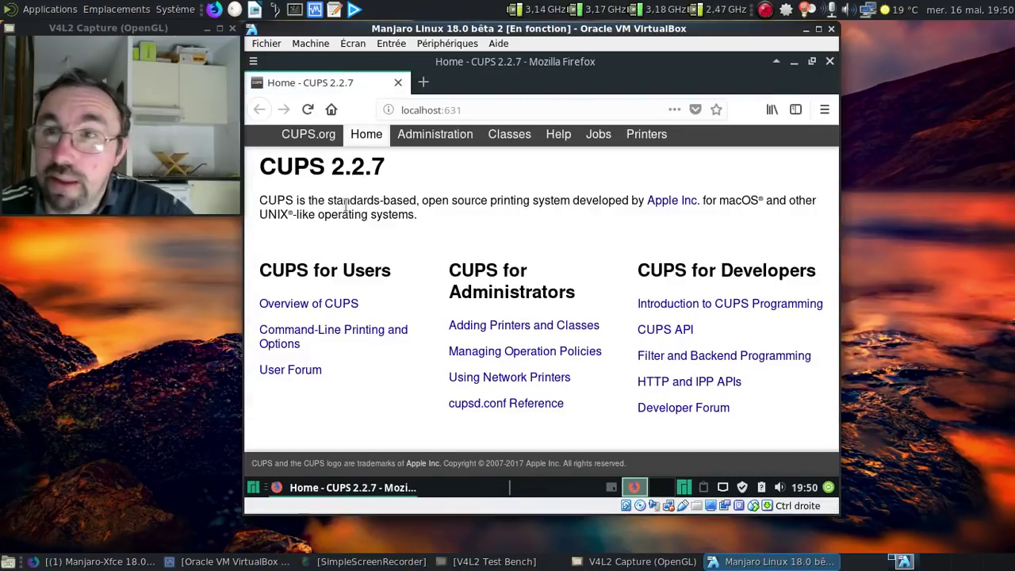
click(830, 64)
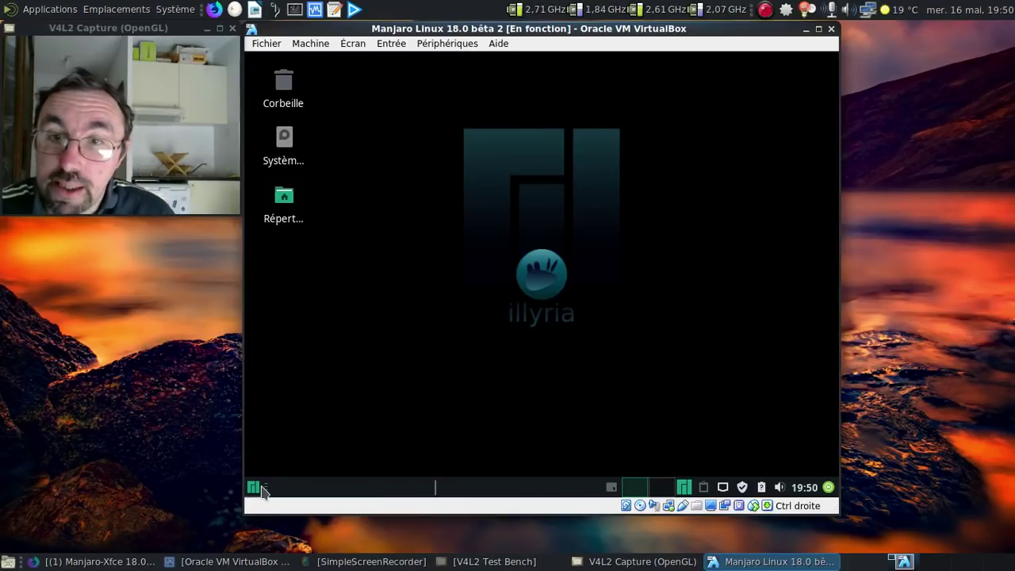
- Launch HP Device Manager from a Whisker menu search for 'hp' and dismiss the no-devices notice
click(261, 489)
text(hp)
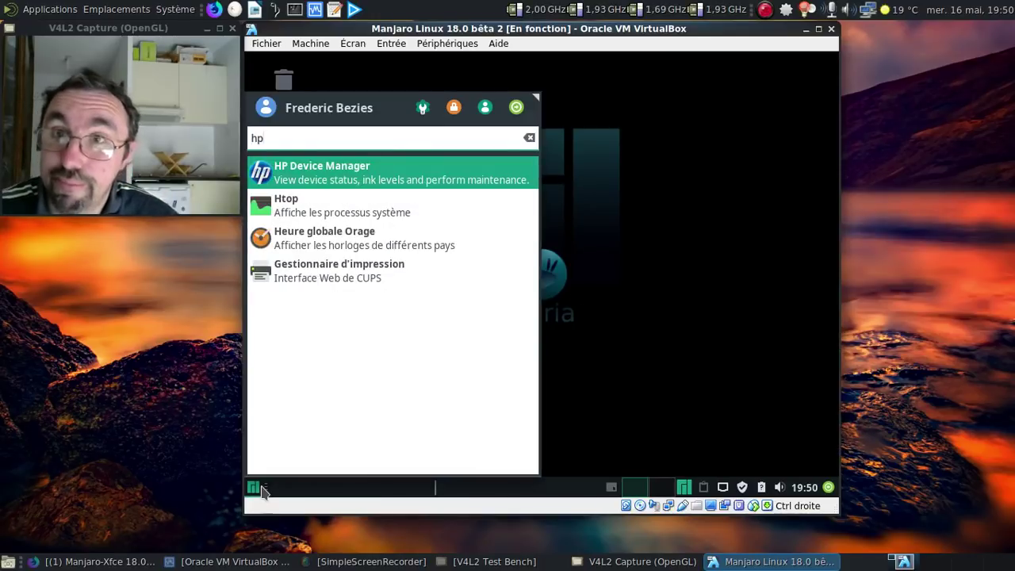
click(289, 182)
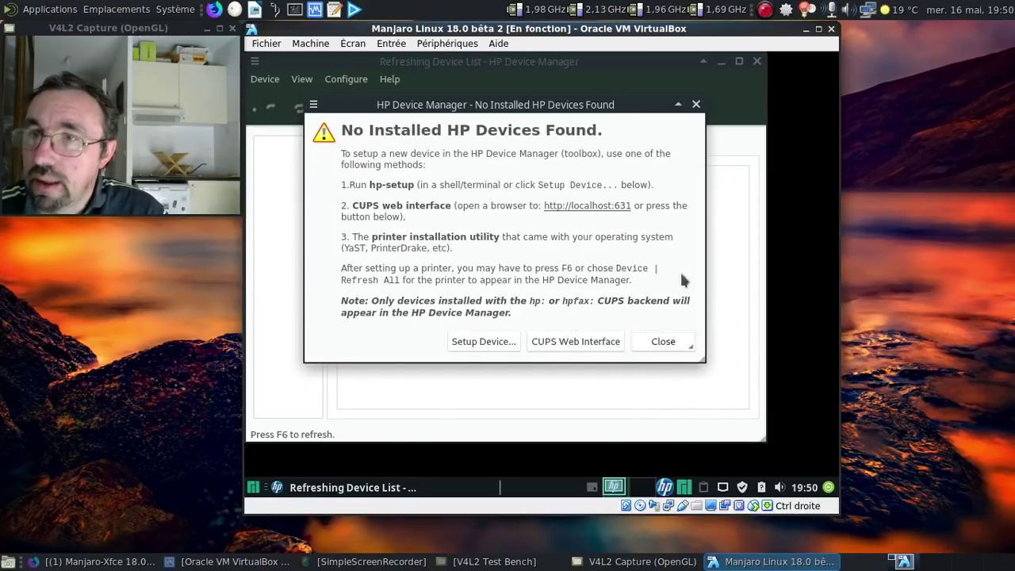
click(644, 340)
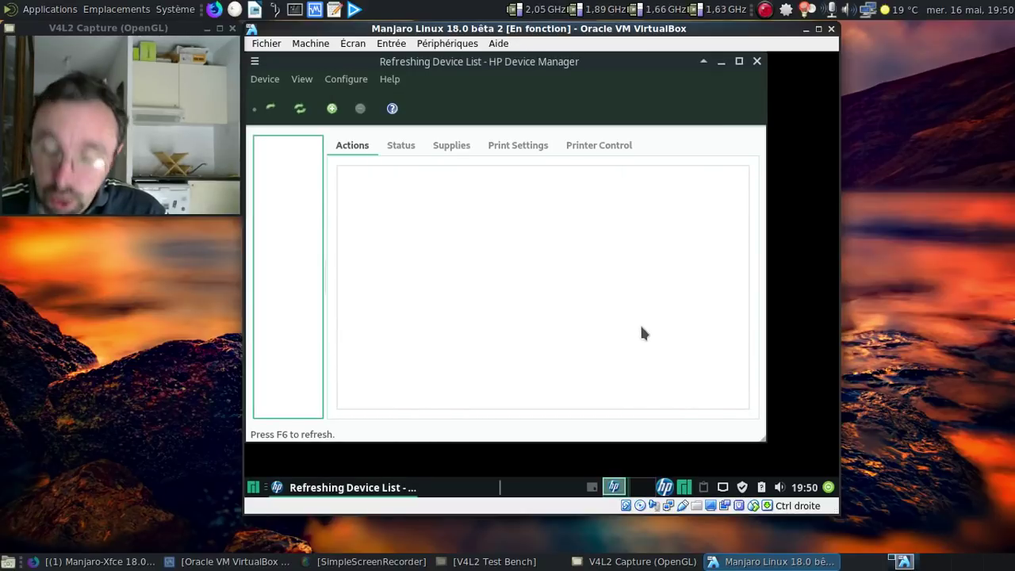
- Pass the HP DeskJet 2130 series USB printer to the guest via Périphériques > USB
click(441, 43)
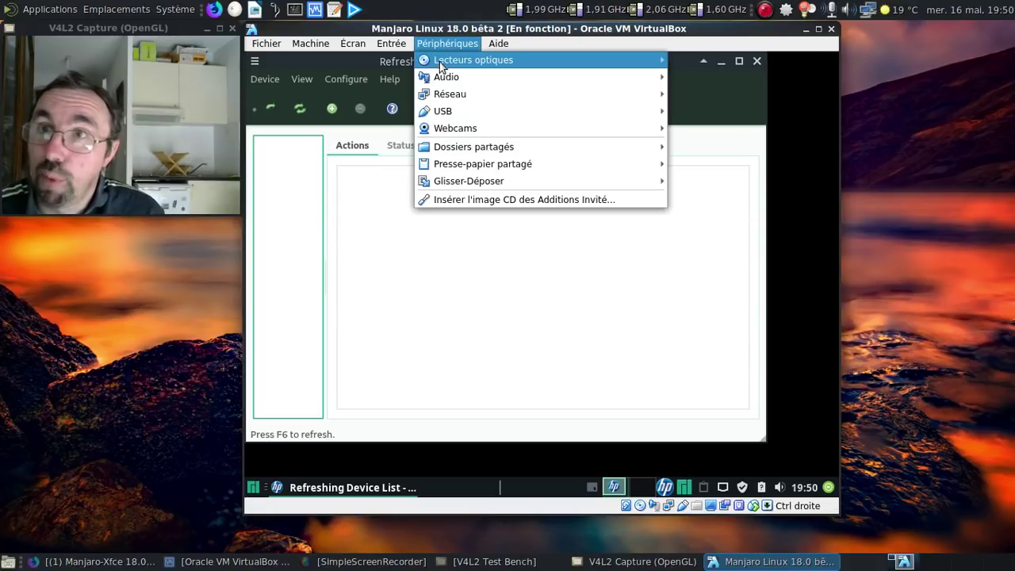
mouse_move(441, 65)
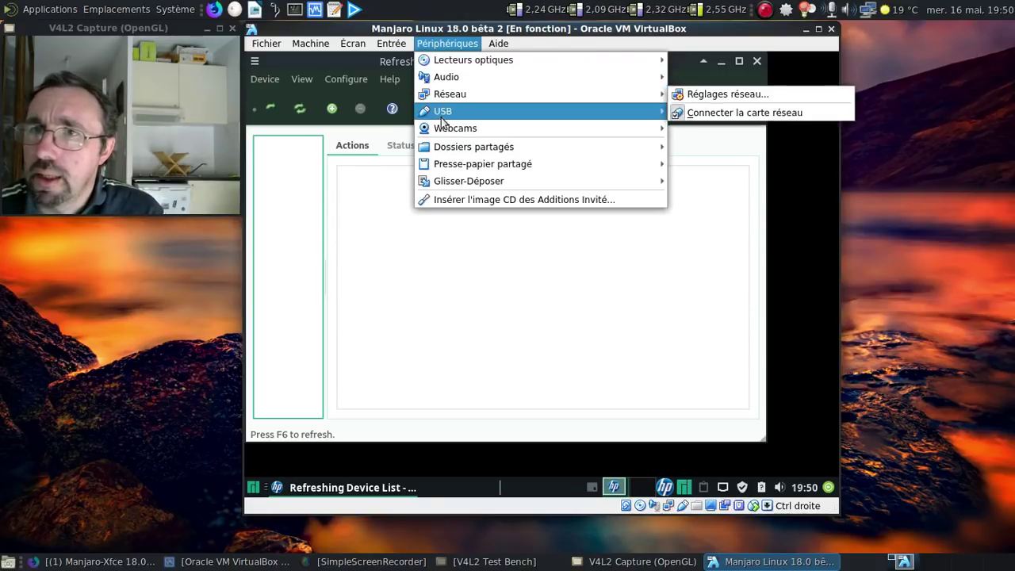
mouse_move(642, 111)
click(711, 180)
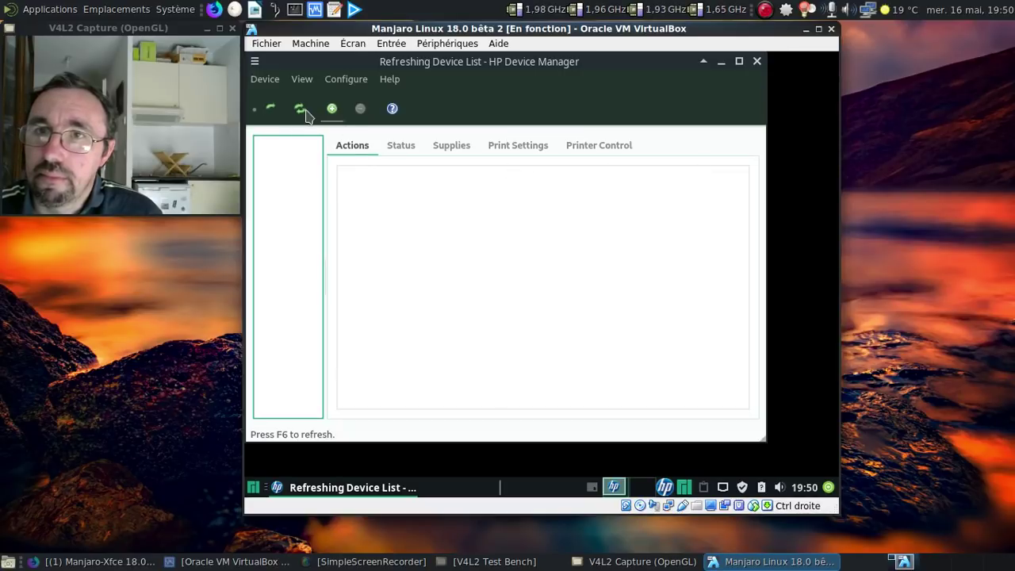
- Set up the discovered HP Deskjet 2130 over USB, adding it as printer DeskJet_2130
click(485, 343)
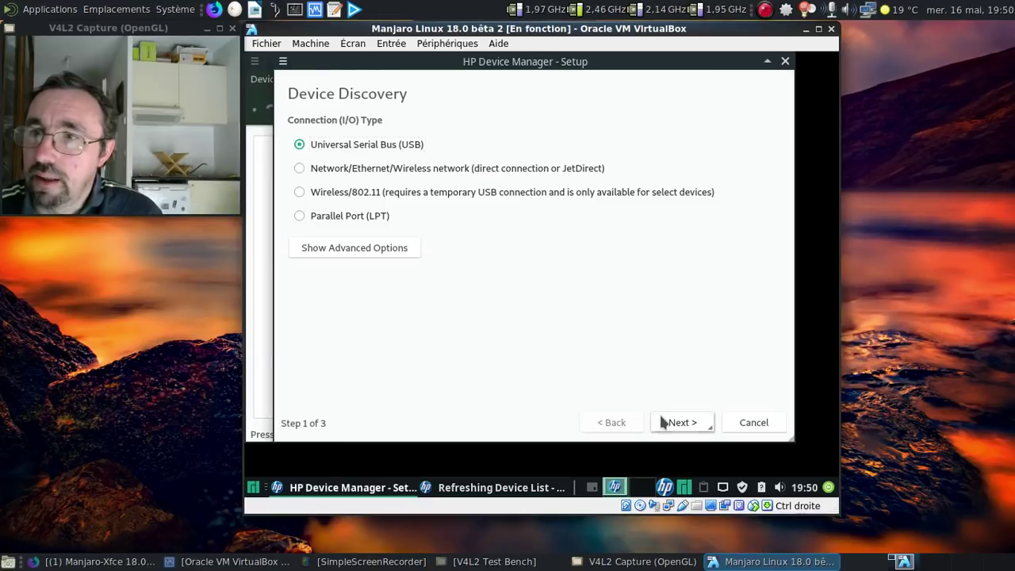
click(678, 422)
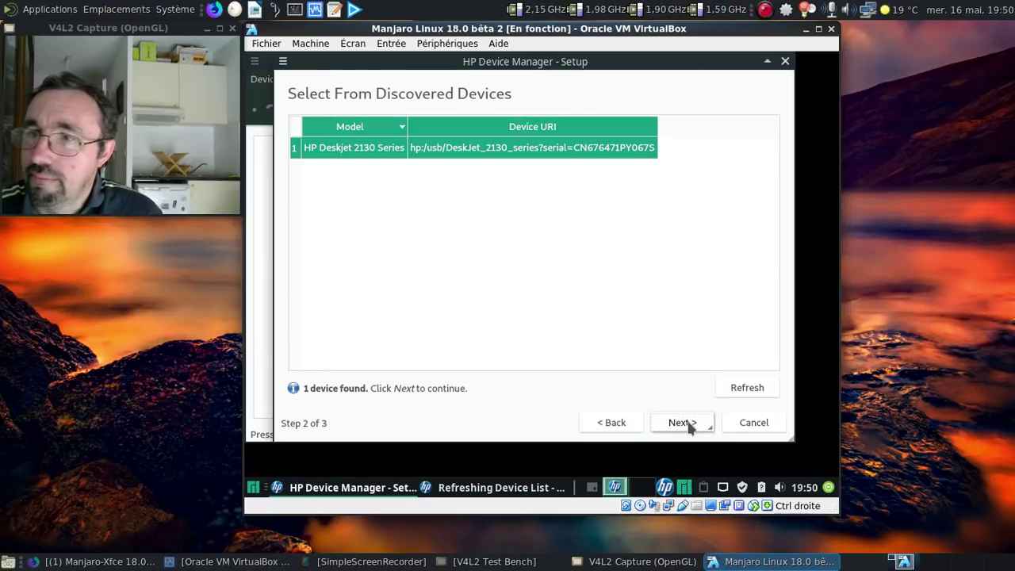
click(686, 422)
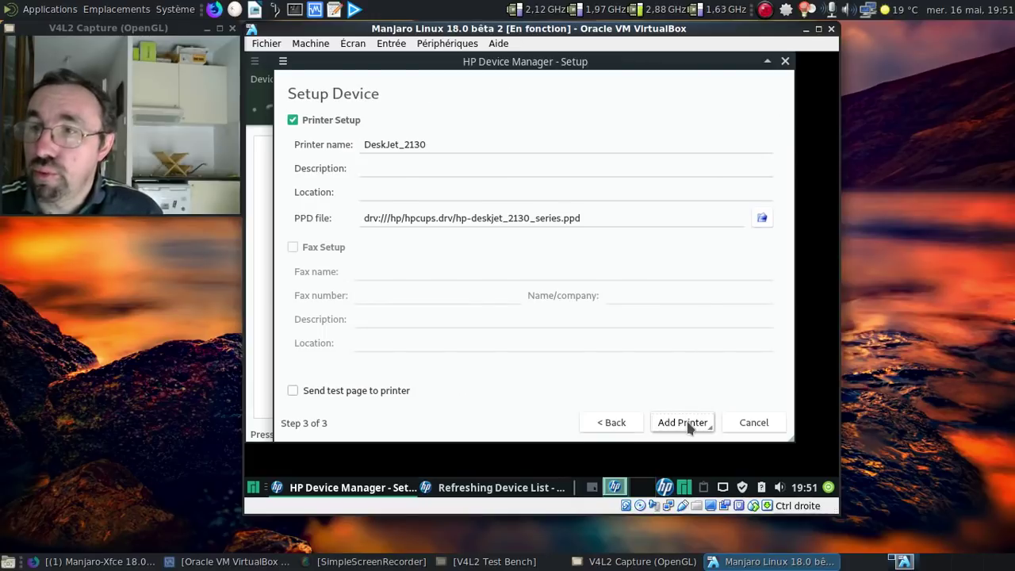
click(687, 422)
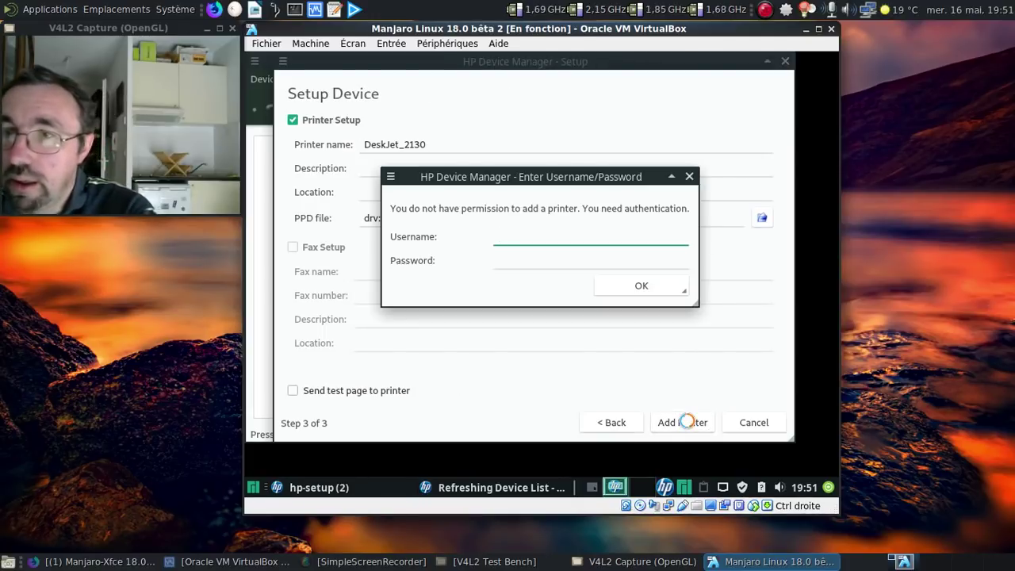
- Authenticate with the administrator username and password, then close HP Device Manager
key(Tab)
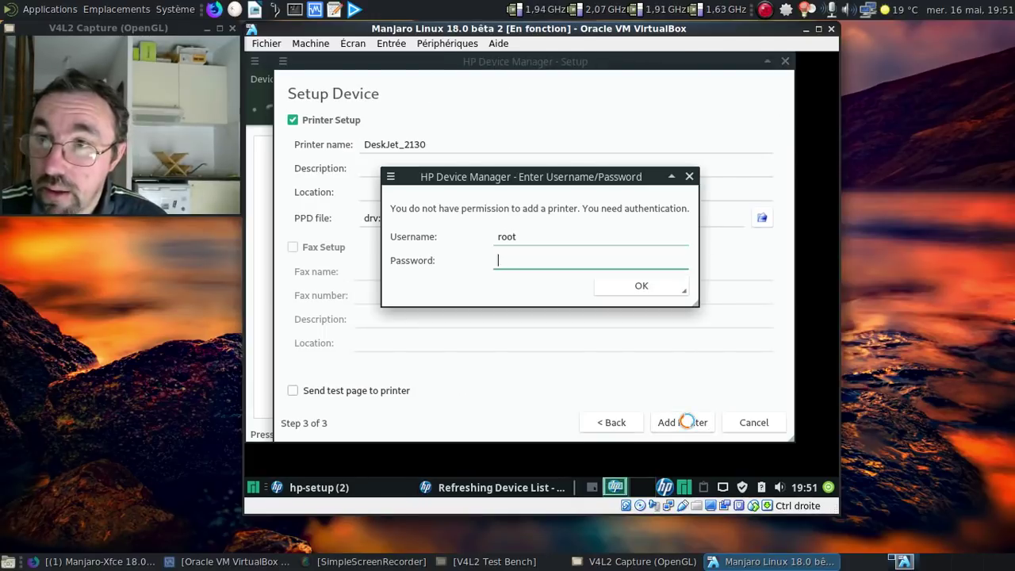
key(Return)
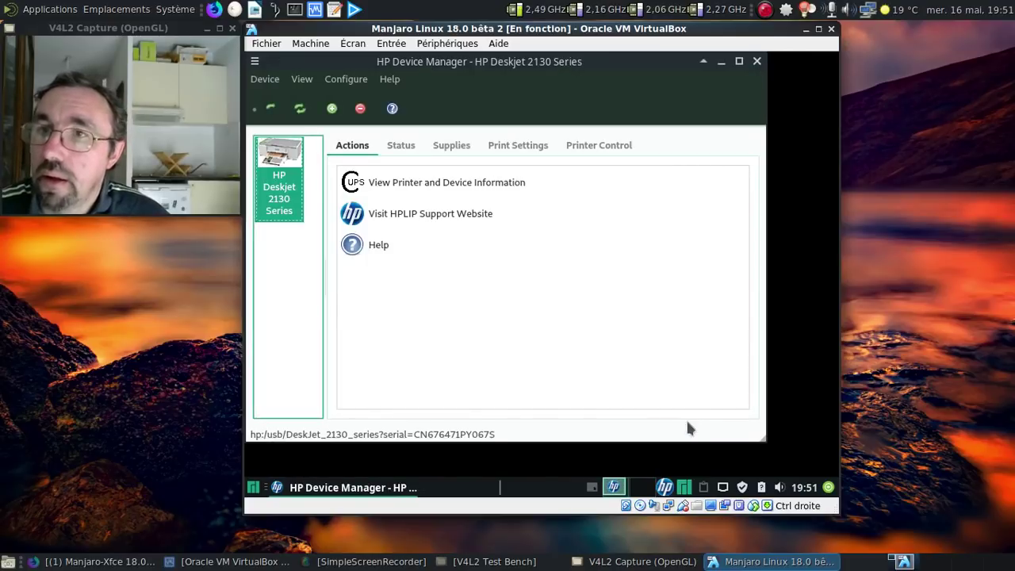
click(757, 61)
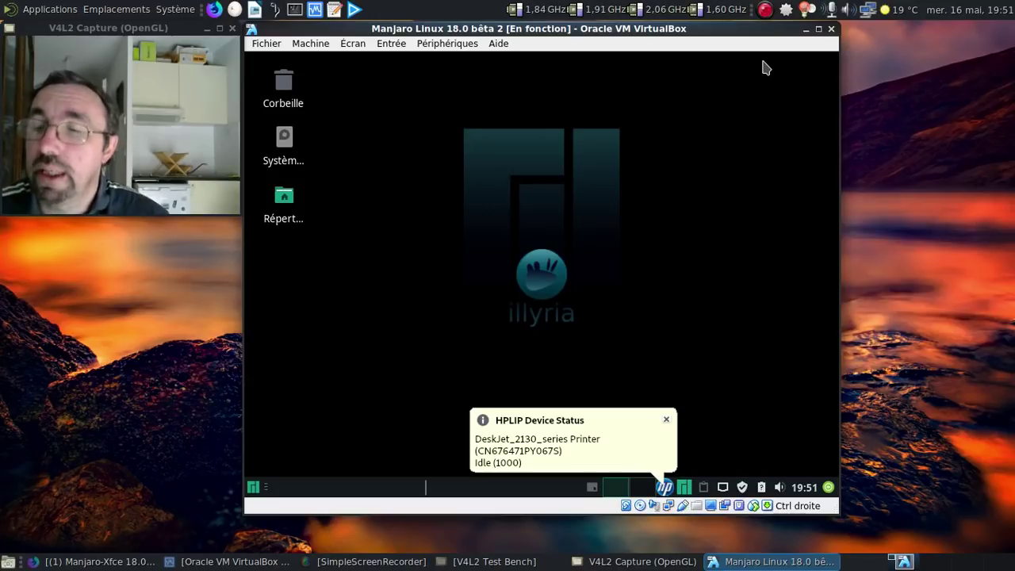
- Dismiss the HPLIP device notification, browse the Whisker menu, then bring the Manjaro forum page forward
click(672, 421)
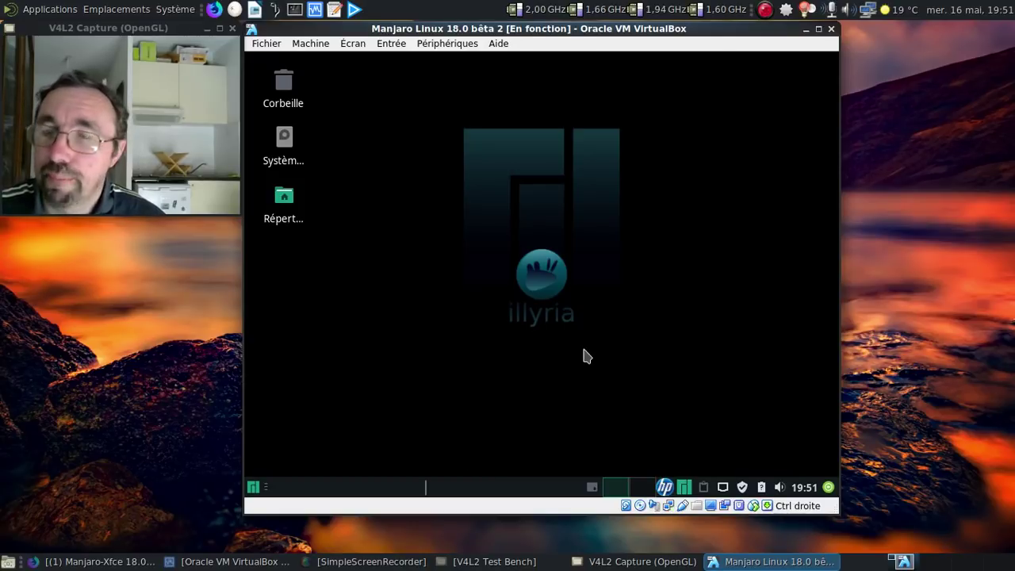
click(254, 488)
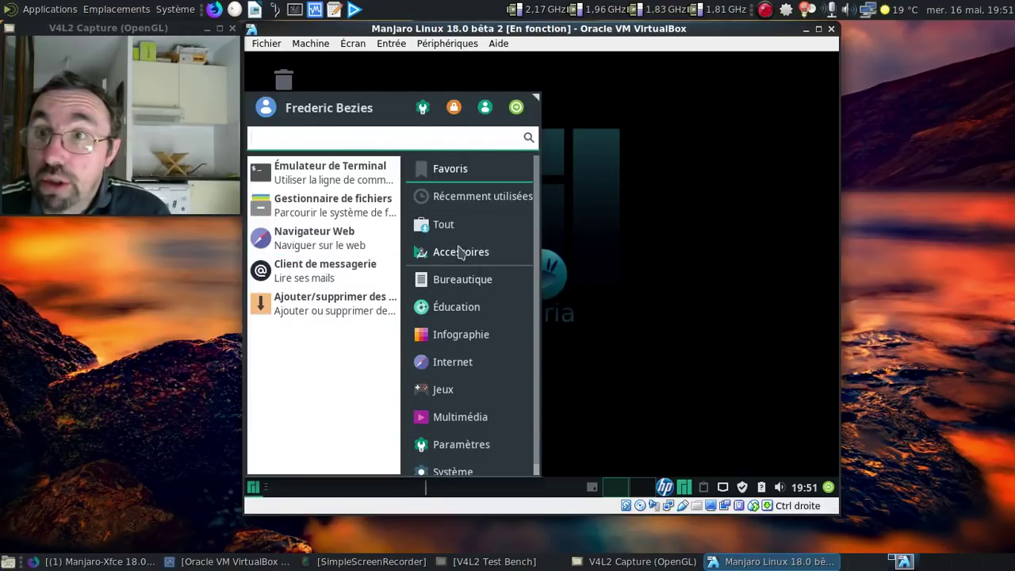
scroll(481, 265, down, 1)
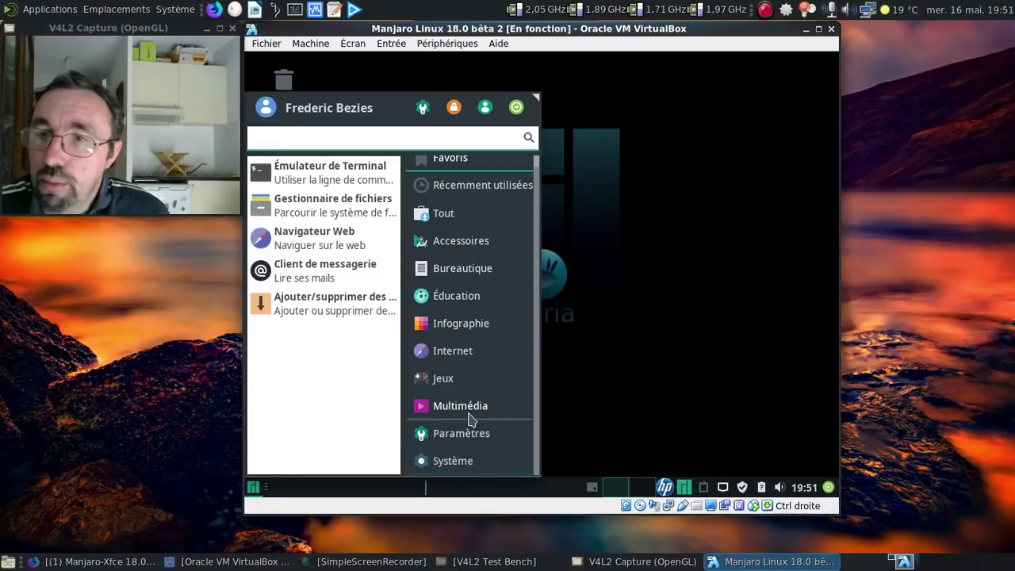
scroll(473, 363, up, 1)
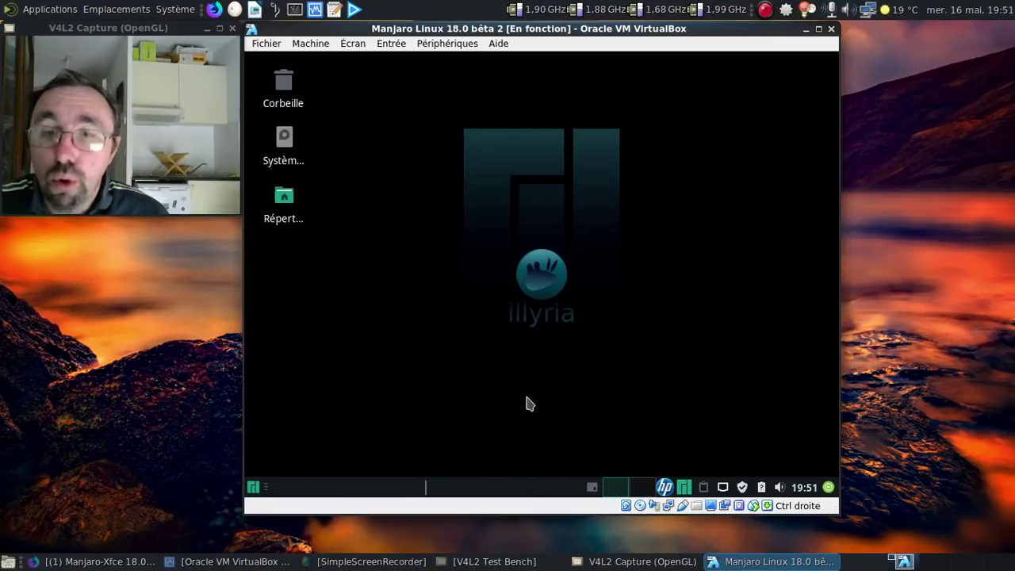
click(95, 562)
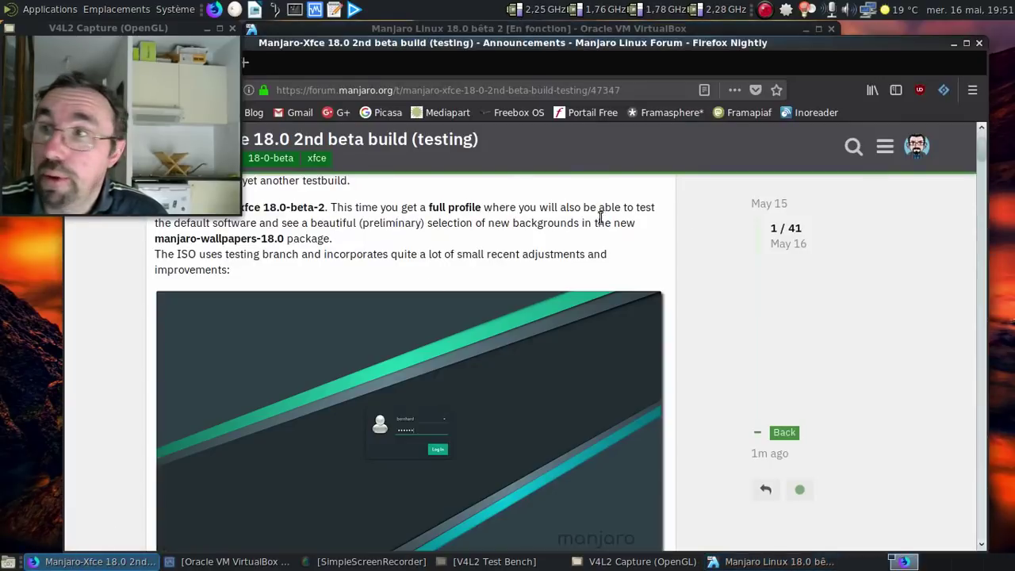
- Read the forum thread to post 18 about LibreOffice's not-fully-dark menus, then minimize Firefox
scroll(868, 226, down, 8)
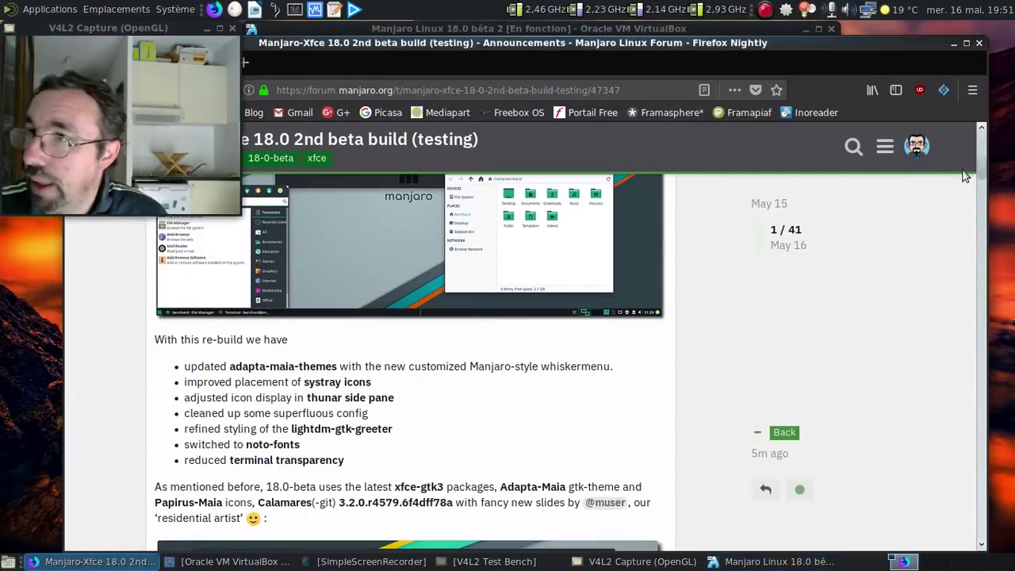
drag(981, 164, 969, 317)
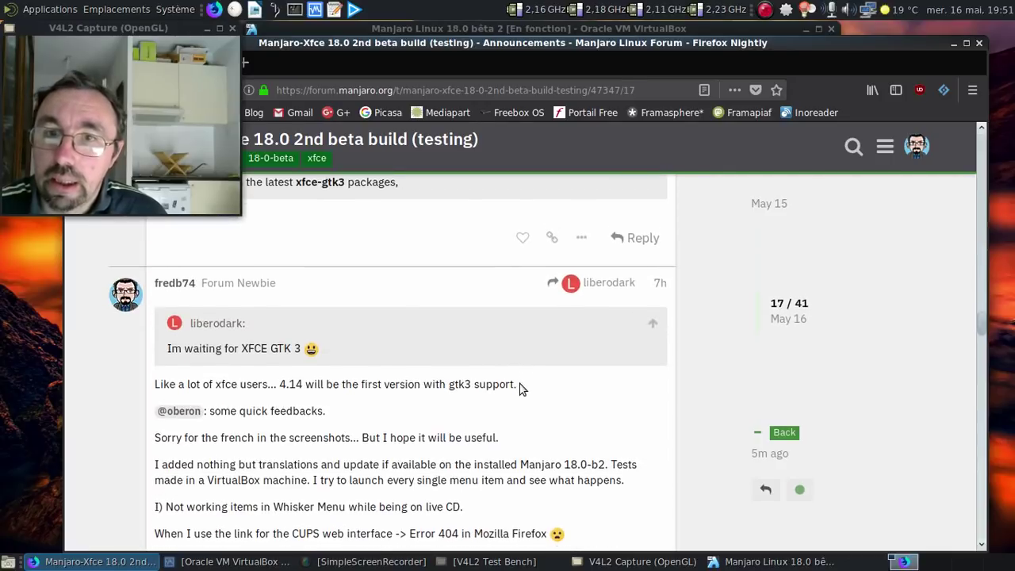
scroll(521, 386, down, 3)
scroll(523, 385, down, 3)
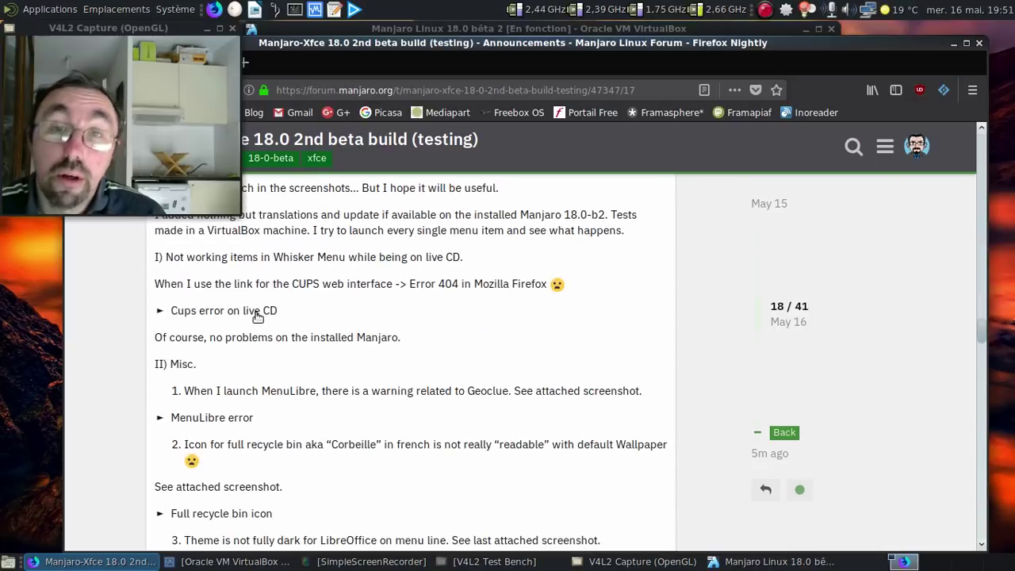
scroll(434, 329, down, 2)
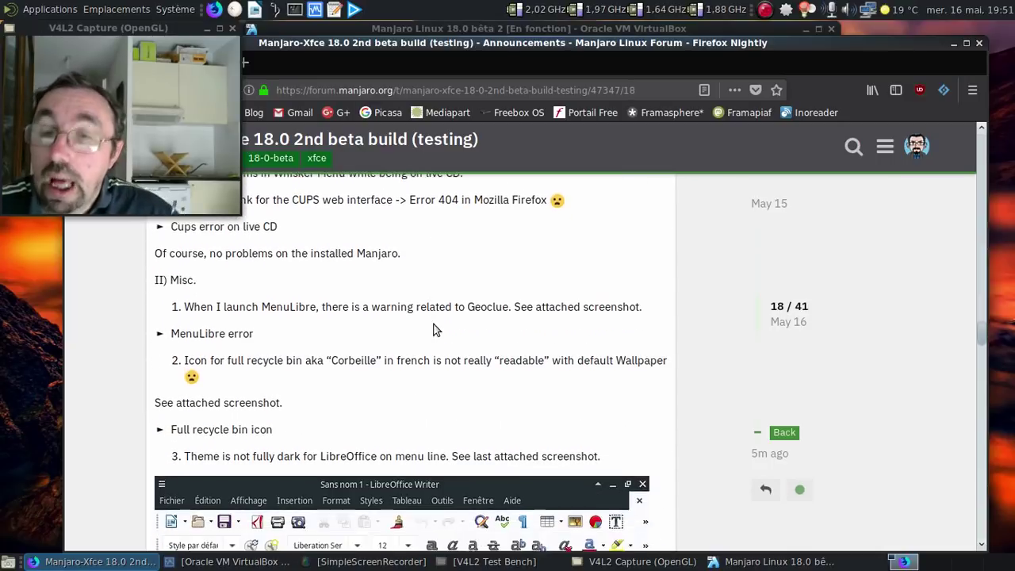
scroll(435, 329, down, 3)
scroll(436, 328, down, 3)
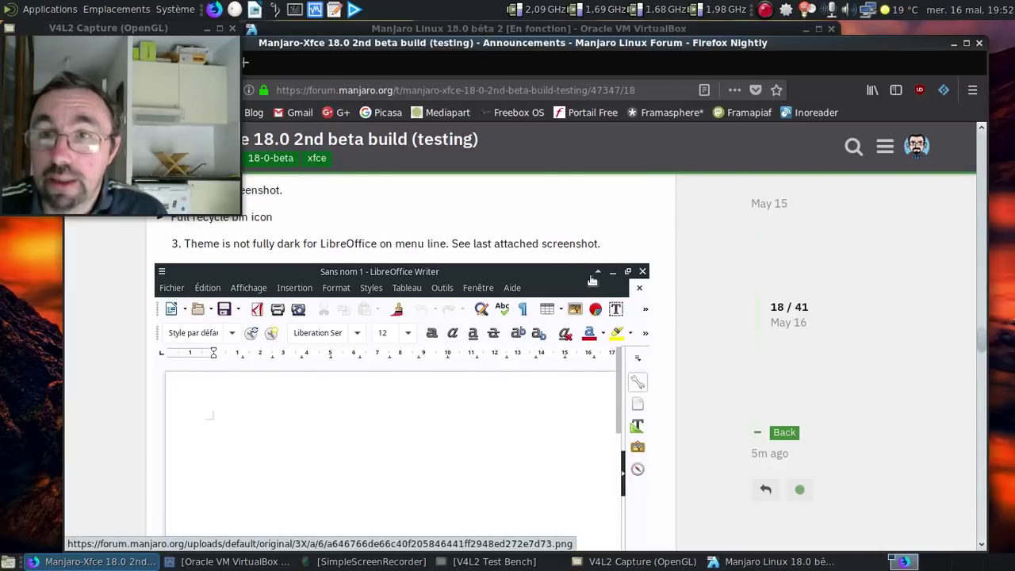
click(956, 43)
- Launch LibreOffice Writer via a 'libre' search, opening blank Sans nom 1, then minimize it
click(254, 487)
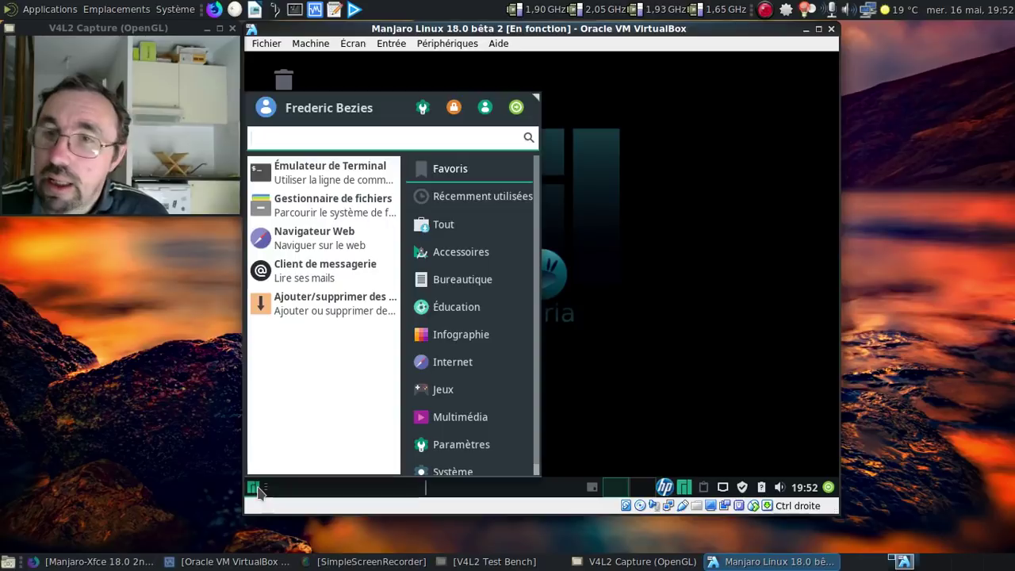
text(libre)
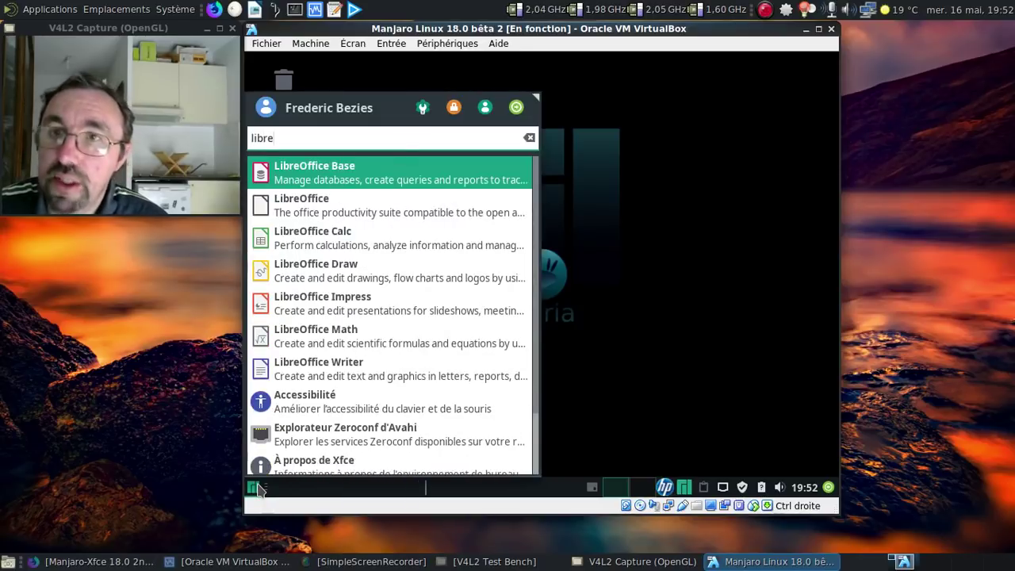
click(381, 370)
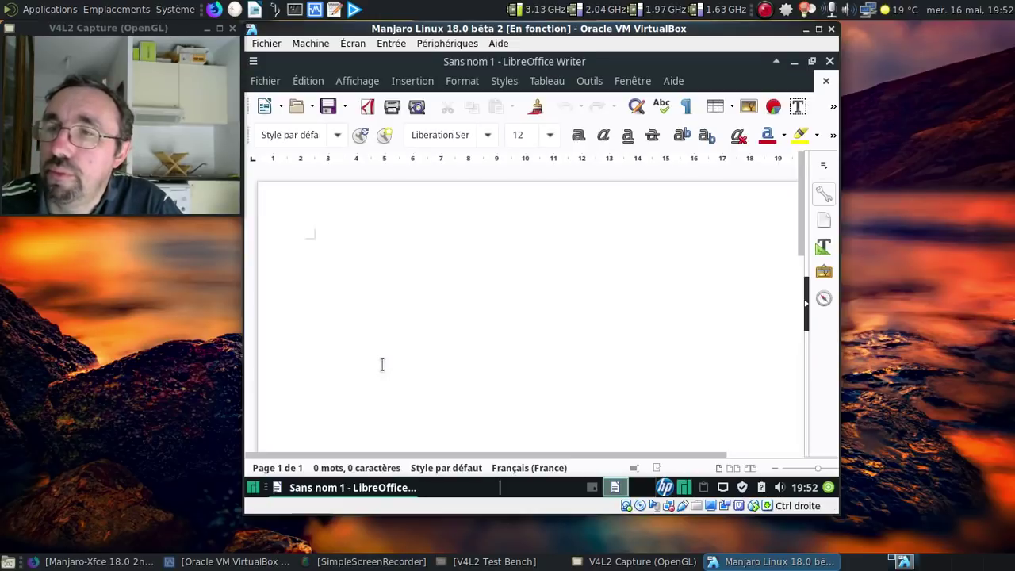
click(797, 62)
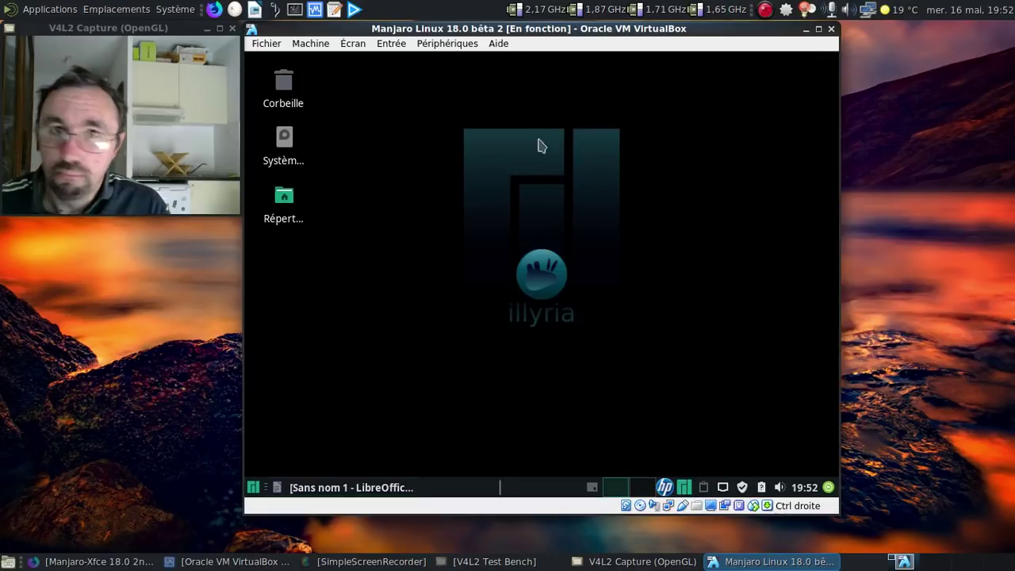
- Switch the guest's style to the dark Adapta-Nokto-Eta-Maia theme in Apparence, found by searching 'app'
click(253, 487)
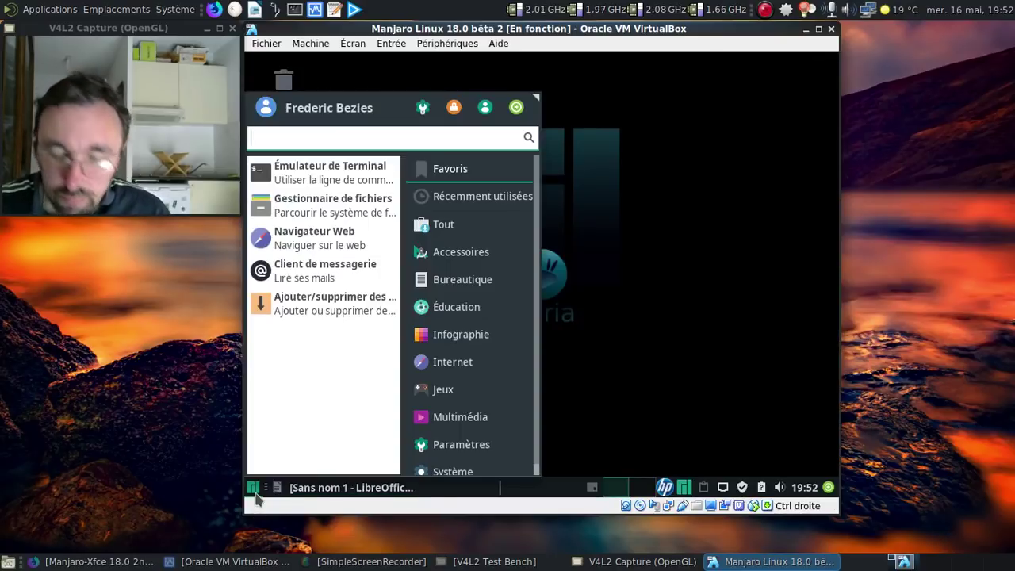
text(app)
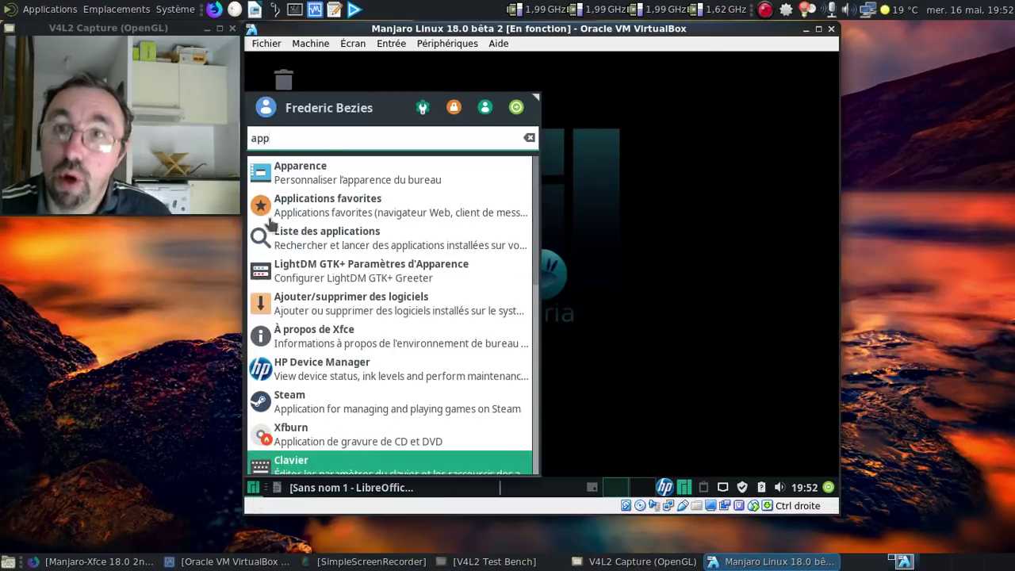
click(307, 180)
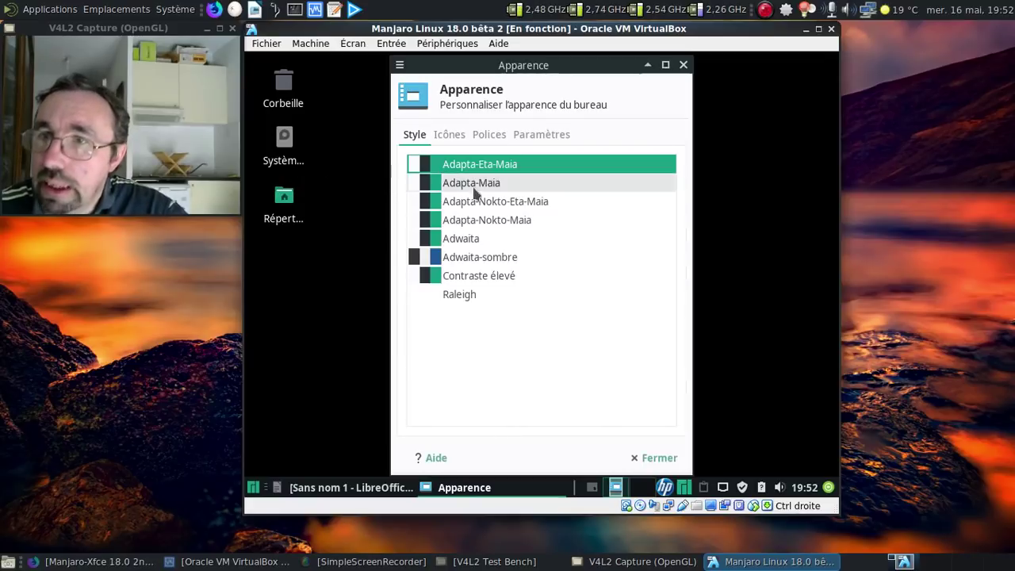
click(499, 204)
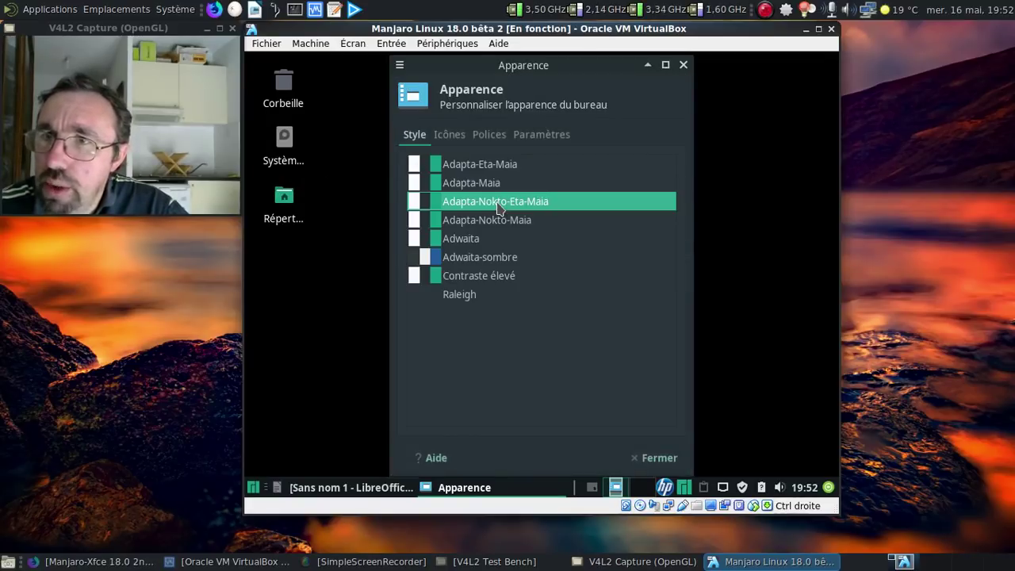
- Check LibreOffice Writer under the dark theme, then close Writer and Apparence
click(351, 488)
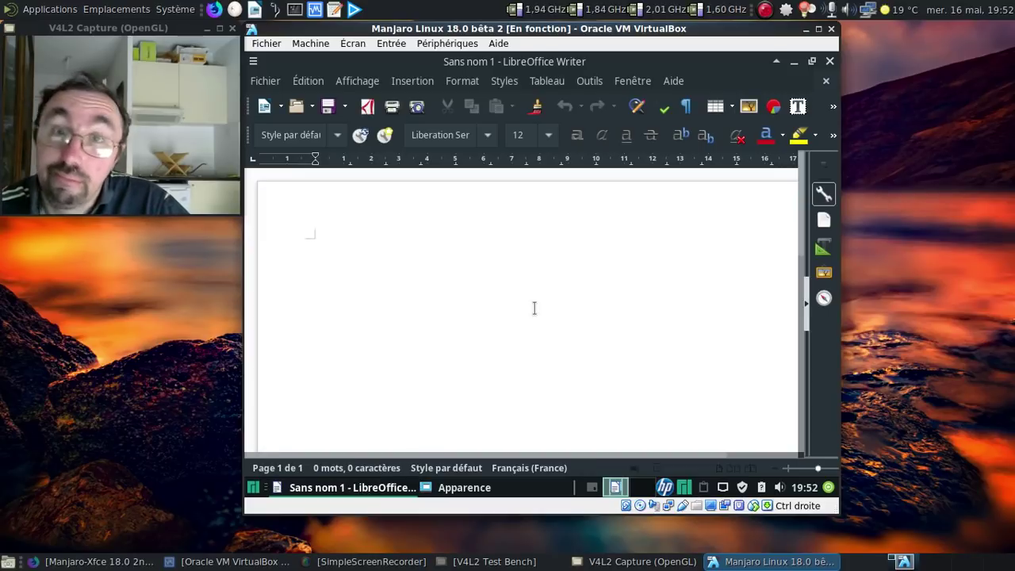
click(829, 62)
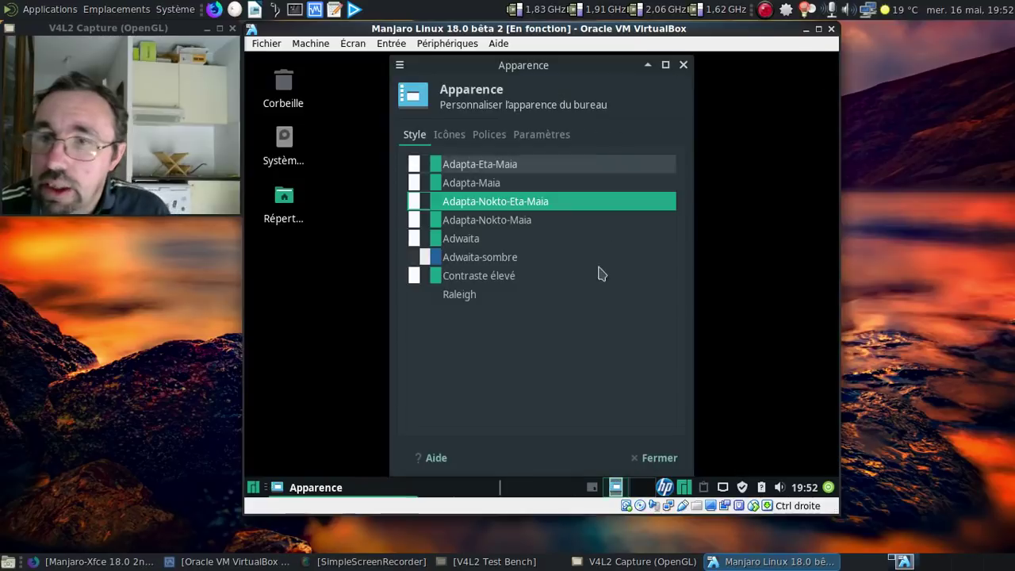
click(683, 65)
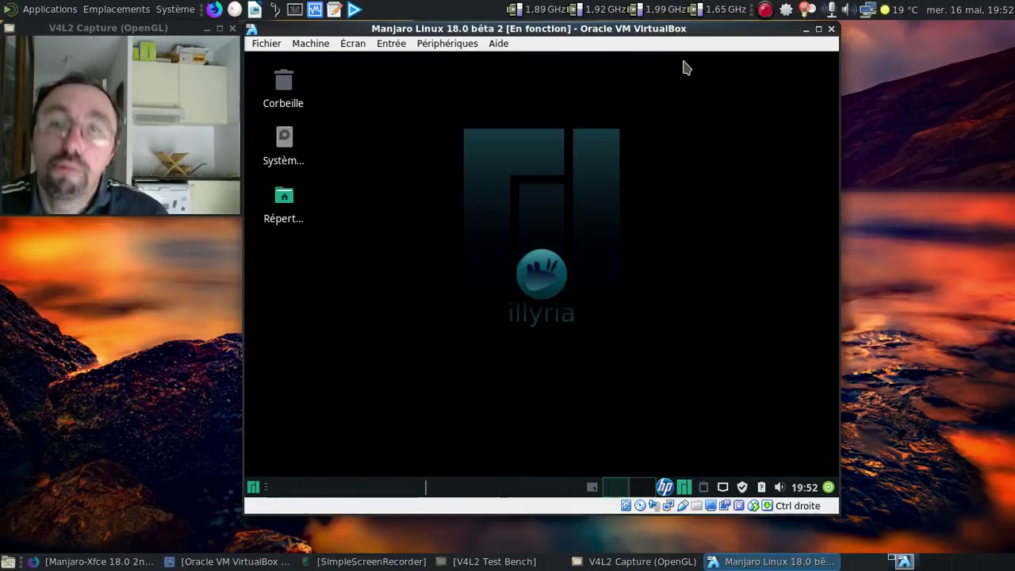
- Read the forum thread down to the Manjaro Team's reply at post 19
click(144, 564)
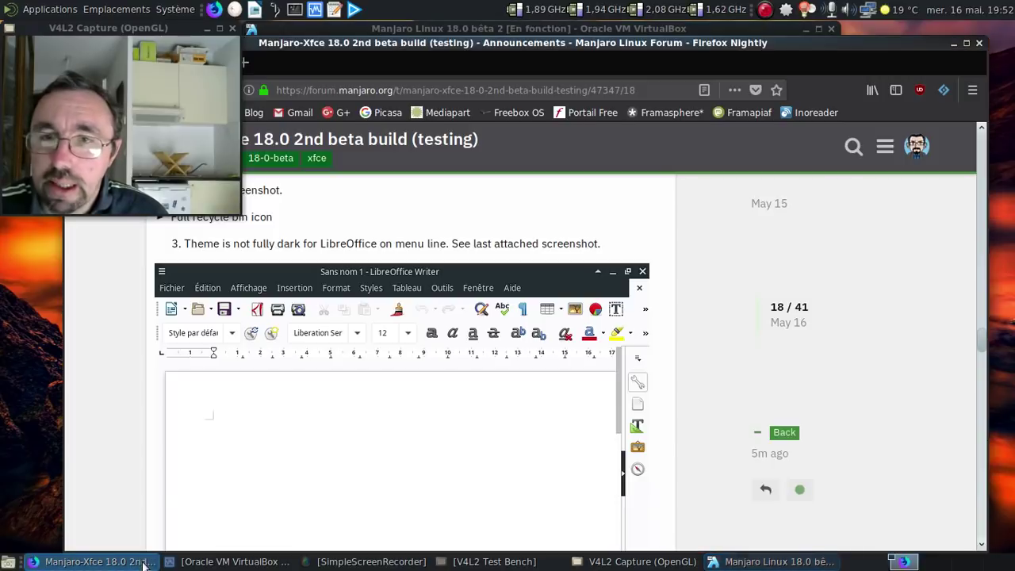
scroll(476, 366, down, 5)
scroll(478, 366, down, 1)
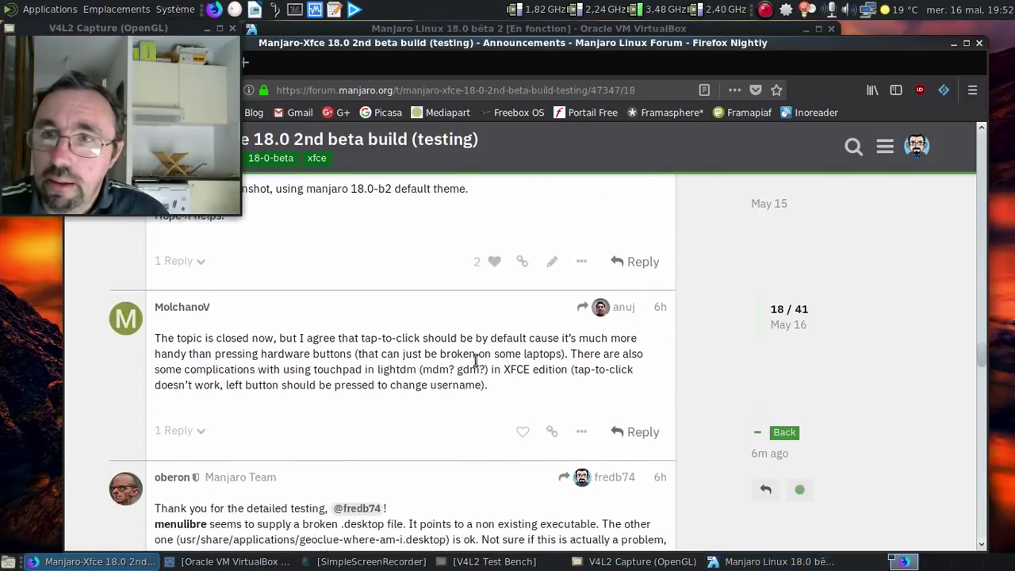
scroll(478, 367, up, 4)
scroll(478, 367, down, 5)
scroll(476, 366, down, 3)
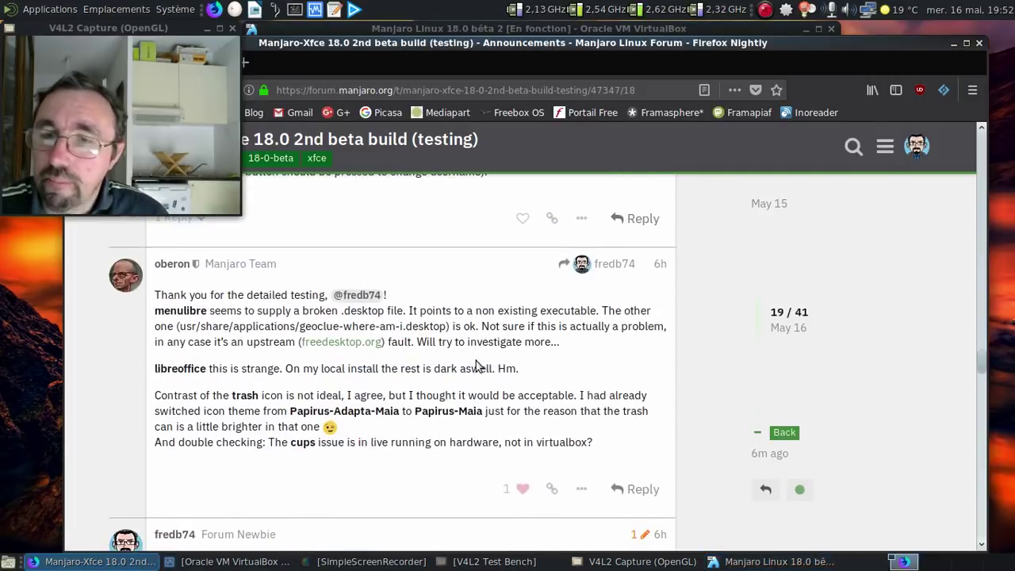
- Minimize Firefox and search the VM's application menu for 'menu'
click(952, 44)
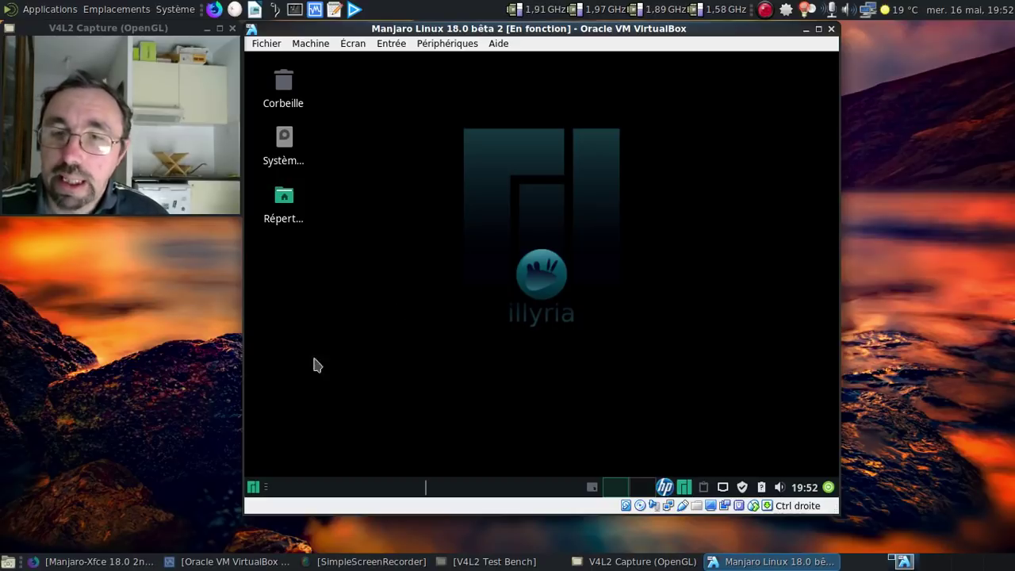
click(253, 488)
text(menu)
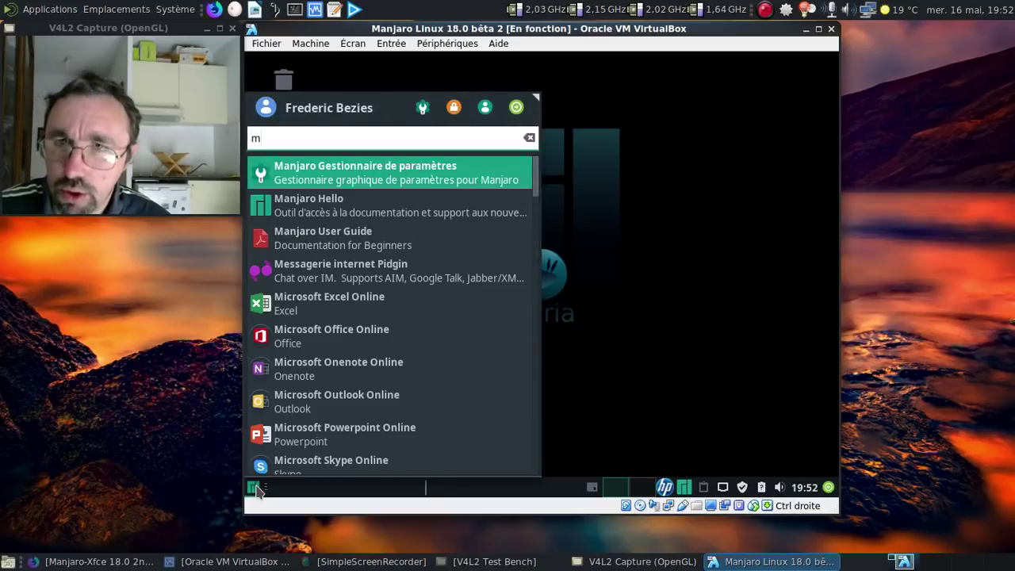